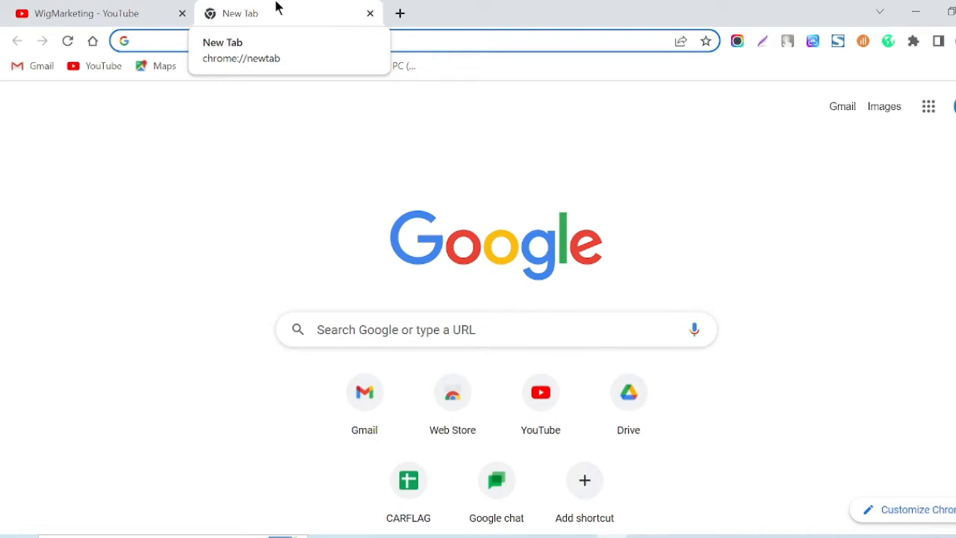
Open the "iframe html - Besic Structure, Height-Width, Border & Redirect" video from the WigMarketing YouTube channel and pause its playback.
{"action": "left_click", "coordinate": [106, 7]}
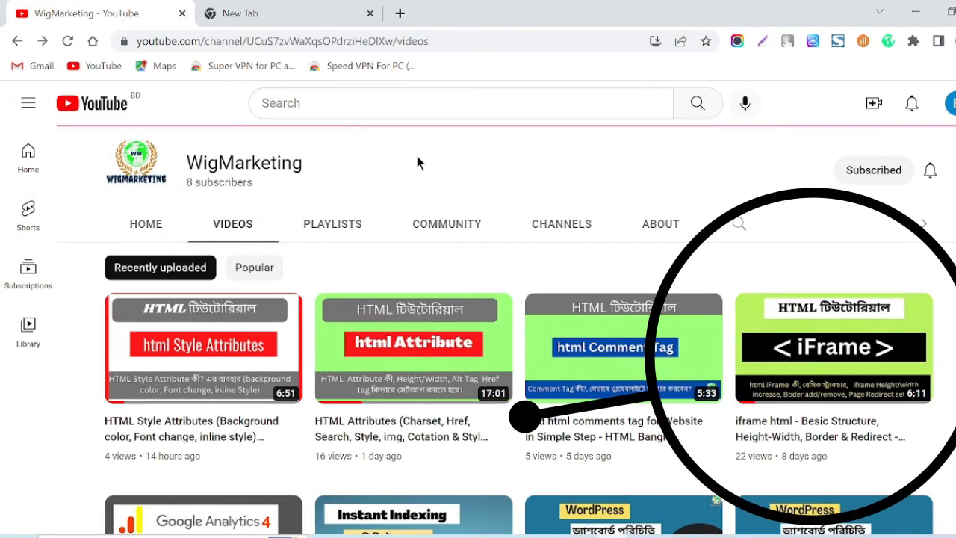
{"action": "mouse_move", "coordinate": [807, 330]}
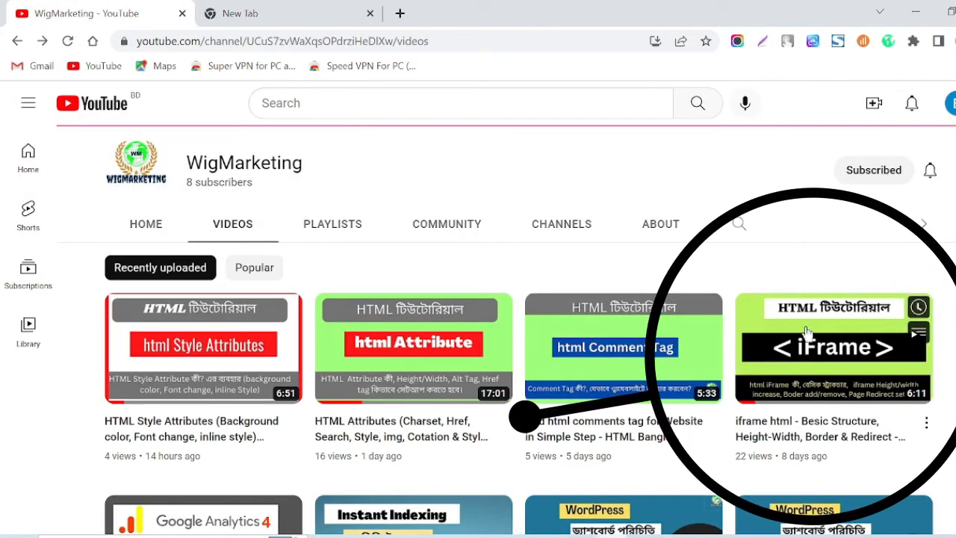
{"action": "left_click", "coordinate": [822, 372]}
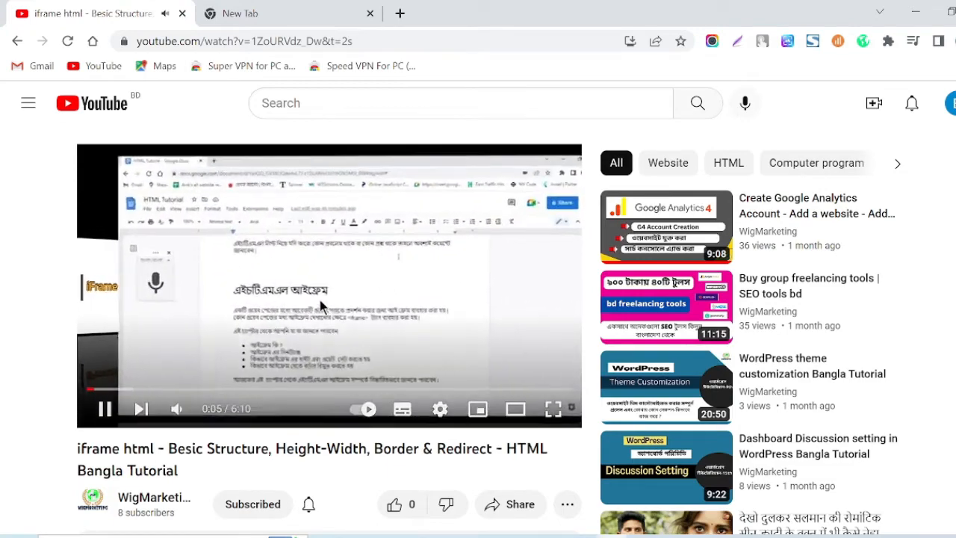
{"action": "left_click", "coordinate": [366, 277]}
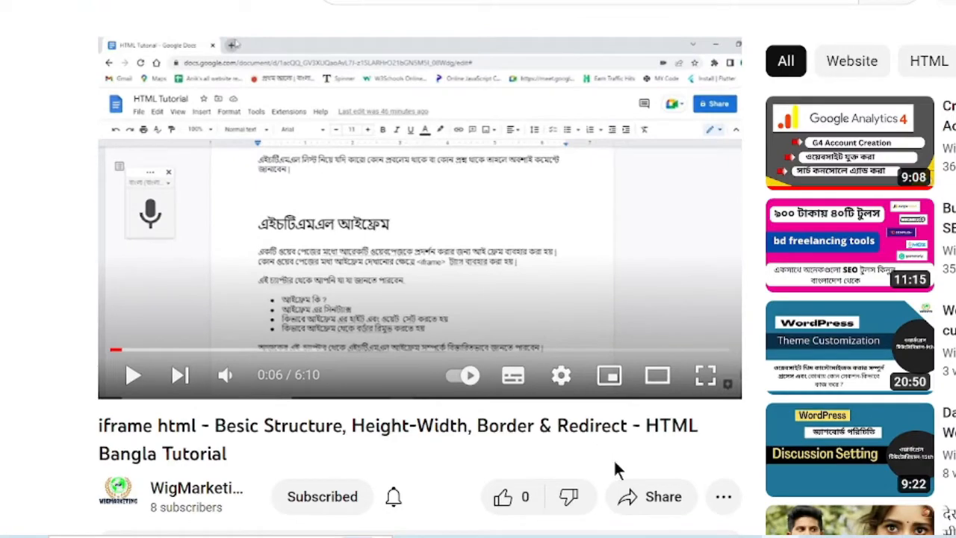
Copy the iframe embed code of the paused YouTube video from its sharing options.
{"action": "left_click", "coordinate": [643, 501]}
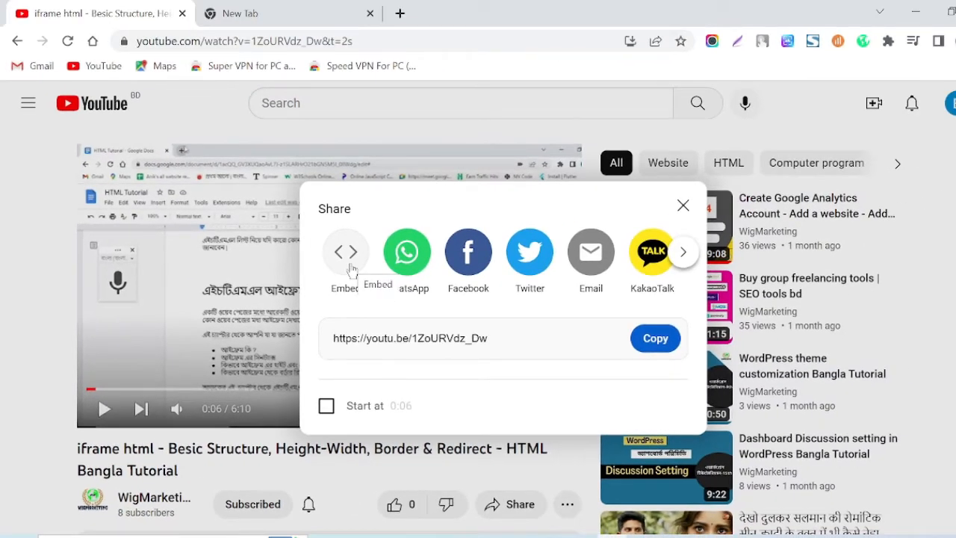
{"action": "left_click", "coordinate": [350, 267]}
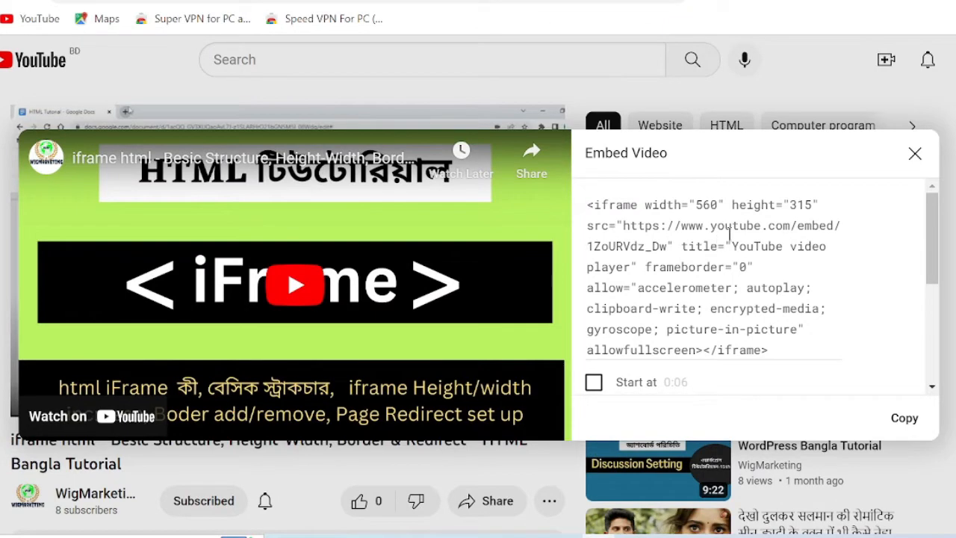
{"action": "scroll", "coordinate": [660, 273], "scroll_direction": "down", "scroll_amount": 1}
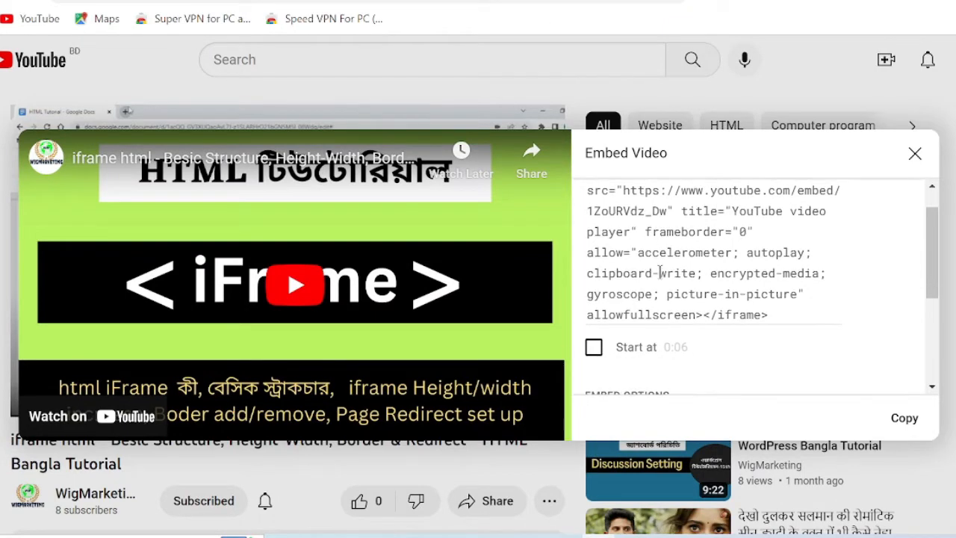
{"action": "left_click", "coordinate": [904, 420]}
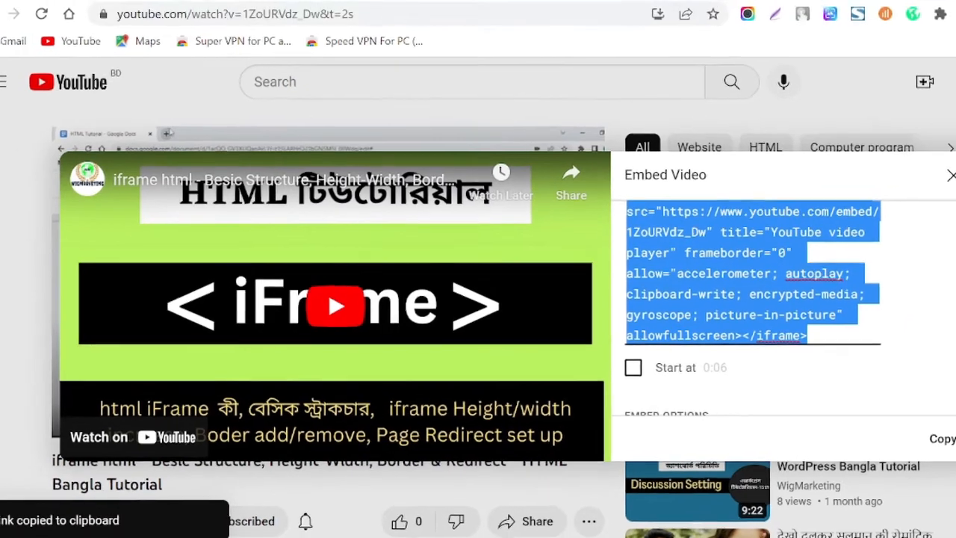
Switch to the PaxRally WordPress dashboard at paxrally.com/wp-admin and start a new post.
{"action": "key", "text": "ctrl+t"}
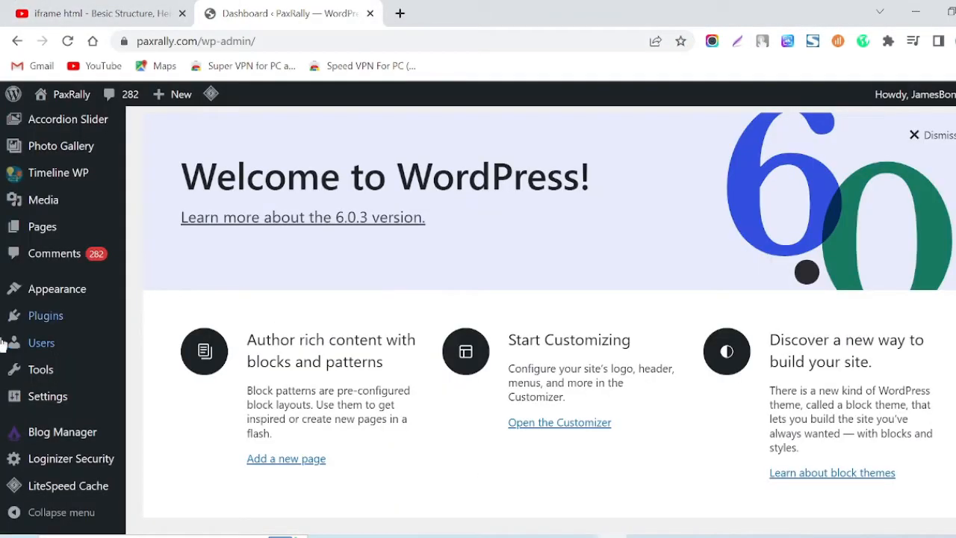
{"action": "scroll", "coordinate": [7, 340], "scroll_direction": "up", "scroll_amount": 2}
{"action": "scroll", "coordinate": [523, 383], "scroll_direction": "down", "scroll_amount": 1}
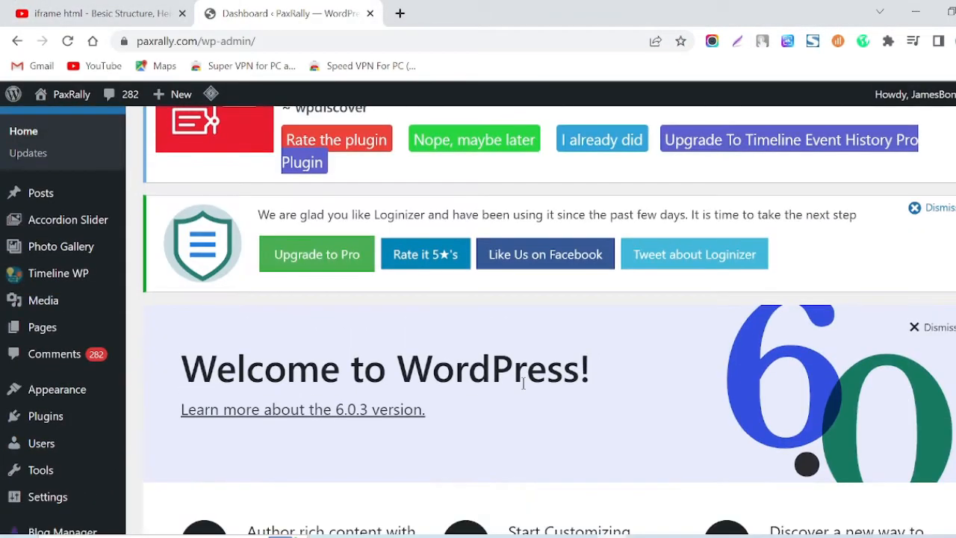
{"action": "mouse_move", "coordinate": [57, 194]}
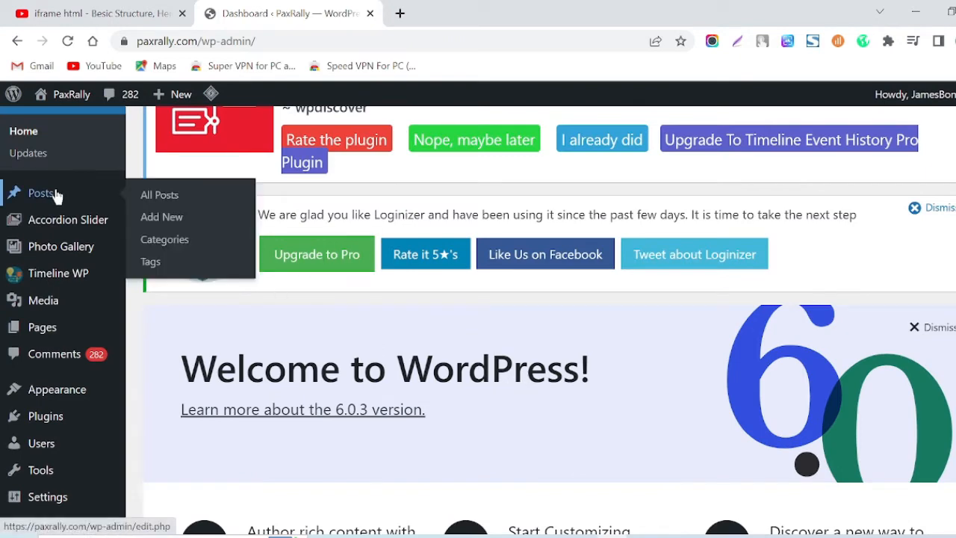
{"action": "left_click", "coordinate": [163, 218]}
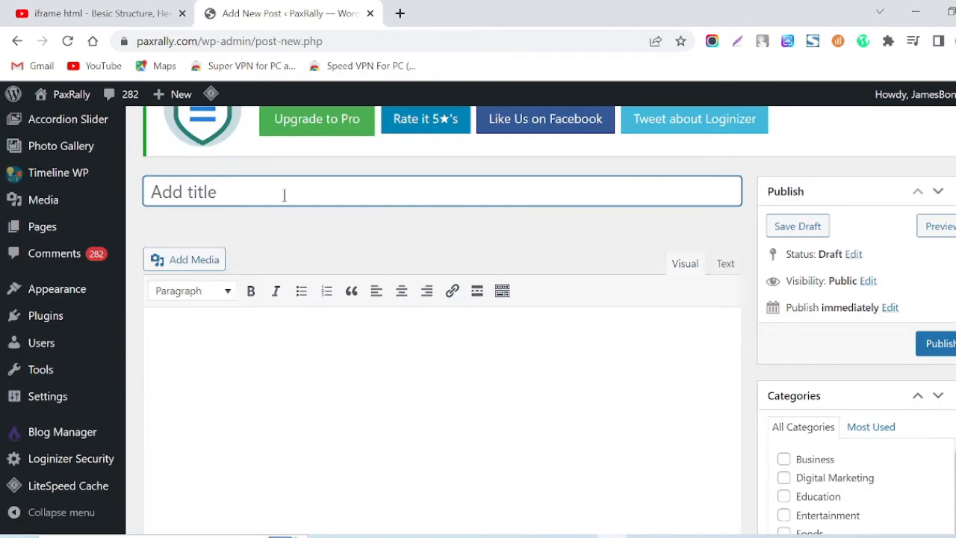
Title the new post "Add youtube video in WordPress Website".
{"action": "type", "text": "Add "}
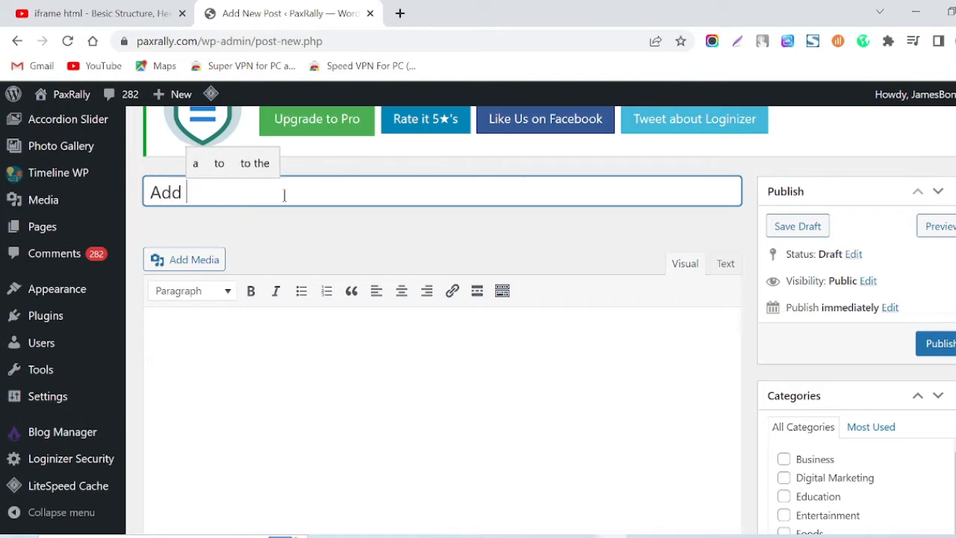
{"action": "type", "text": "youtube video "}
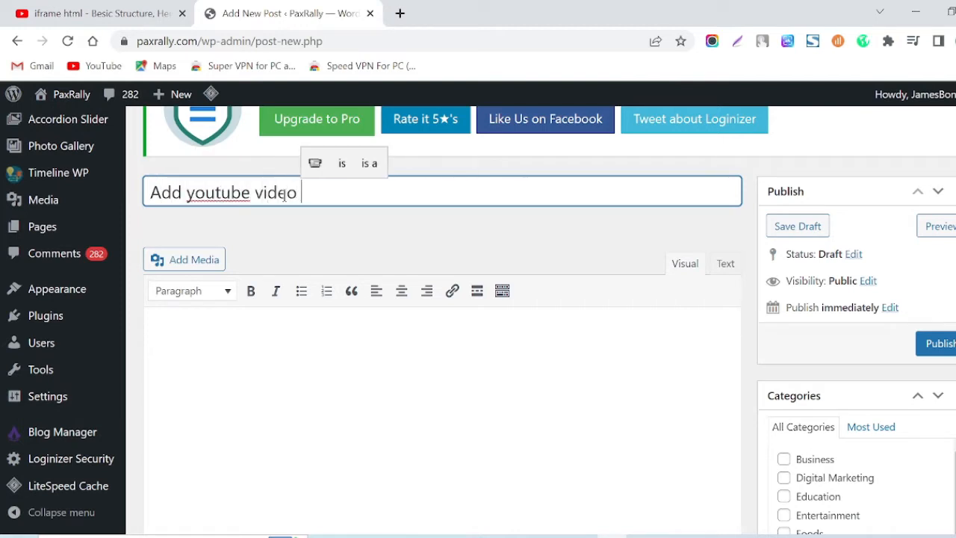
{"action": "type", "text": "in WordPress Website"}
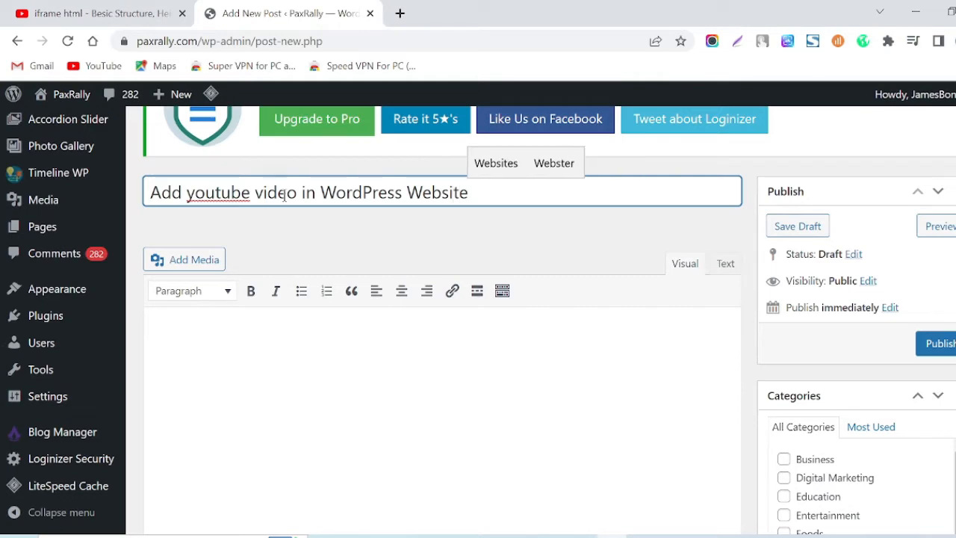
{"action": "left_click", "coordinate": [549, 237]}
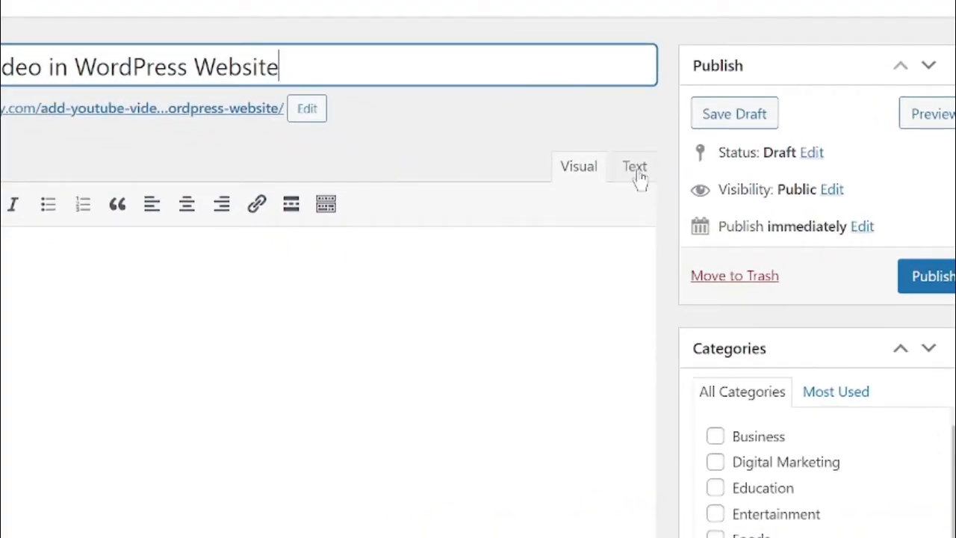
Paste the iframe embed code into the post body in Text mode and preview the video in Visual mode.
{"action": "left_click", "coordinate": [636, 172]}
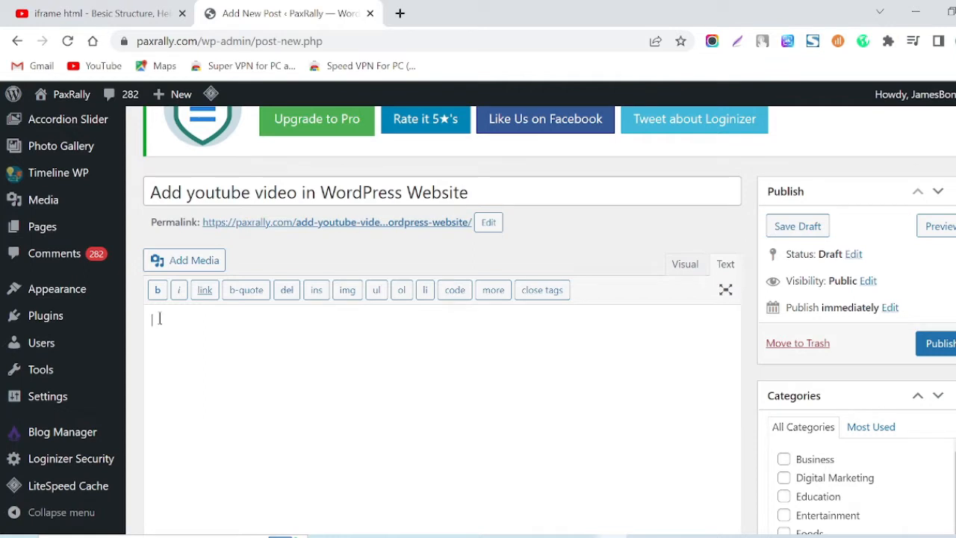
{"action": "left_click", "coordinate": [159, 318]}
{"action": "key", "text": "ctrl+v"}
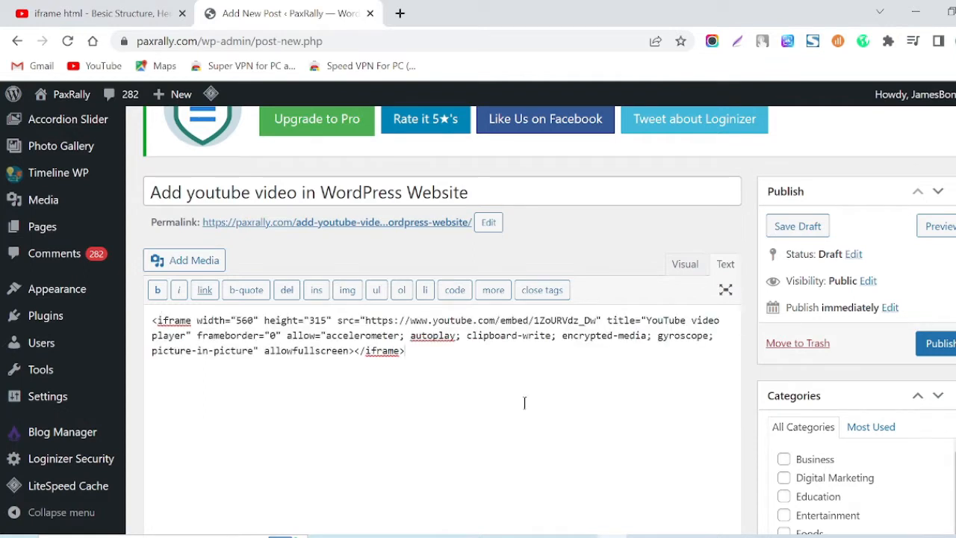
{"action": "left_click", "coordinate": [684, 264]}
{"action": "scroll", "coordinate": [658, 279], "scroll_direction": "up", "scroll_amount": 1}
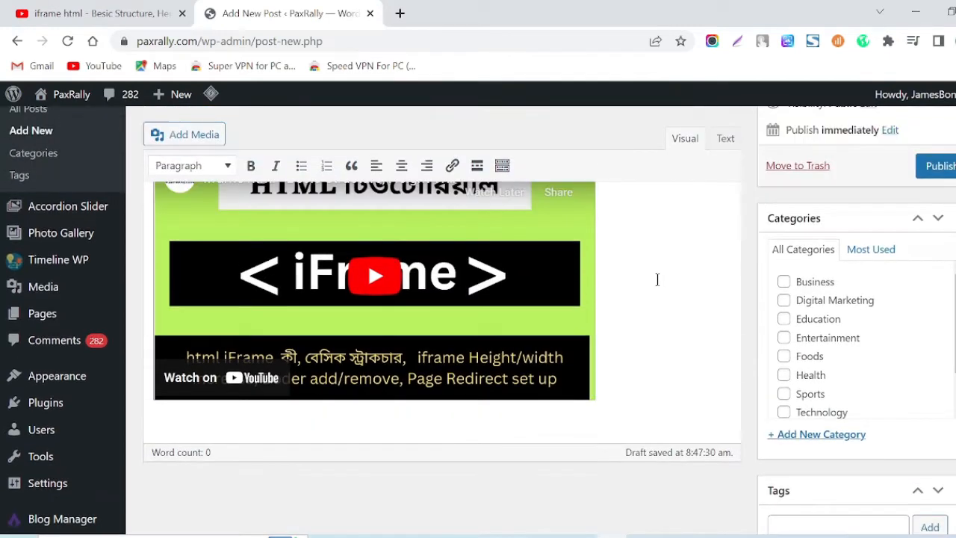
{"action": "scroll", "coordinate": [626, 375], "scroll_direction": "up", "scroll_amount": 1}
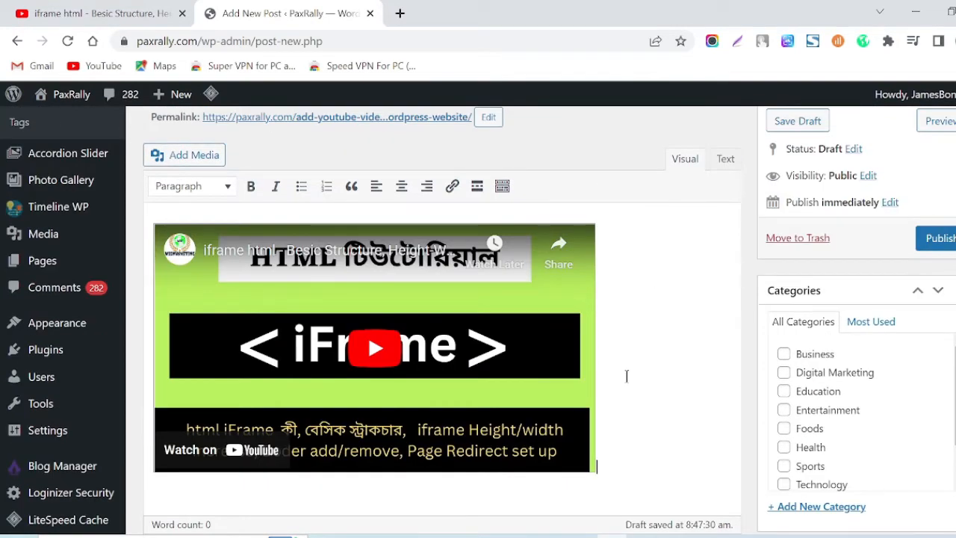
Publish the post on PaxRally and view its live page.
{"action": "left_click", "coordinate": [943, 249]}
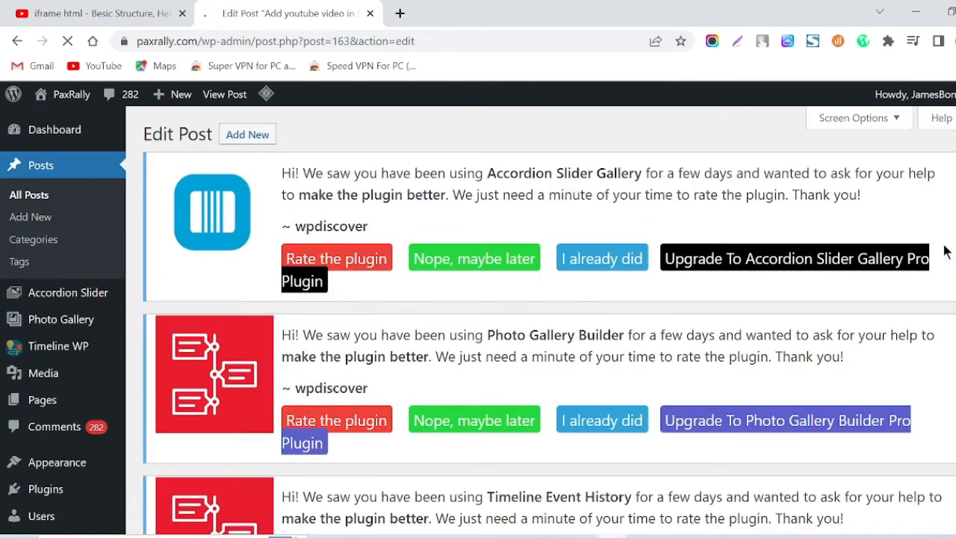
{"action": "left_click", "coordinate": [221, 102]}
{"action": "scroll", "coordinate": [384, 381], "scroll_direction": "down", "scroll_amount": 3}
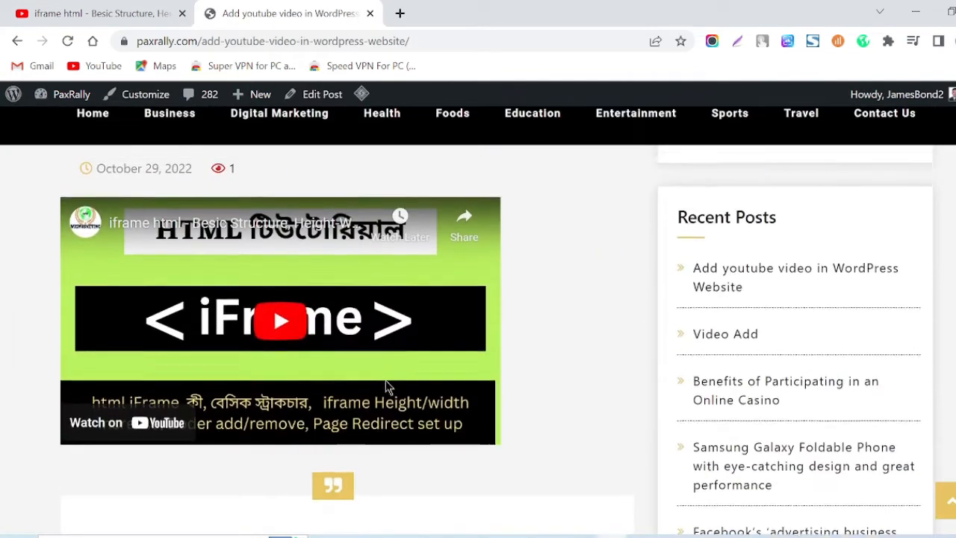
Test the embedded video on the live post by playing it briefly and pausing it, and look over the page.
{"action": "scroll", "coordinate": [385, 381], "scroll_direction": "up", "scroll_amount": 1}
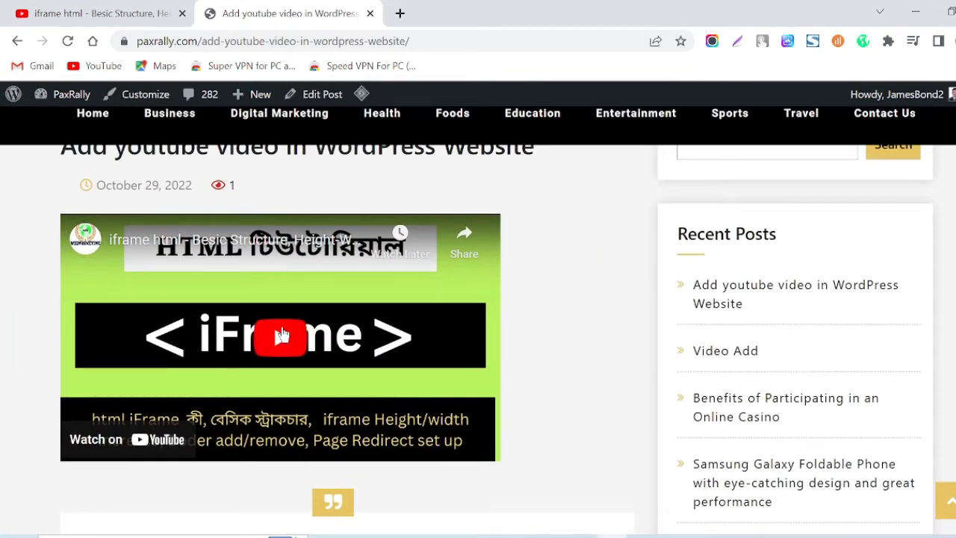
{"action": "left_click", "coordinate": [281, 335]}
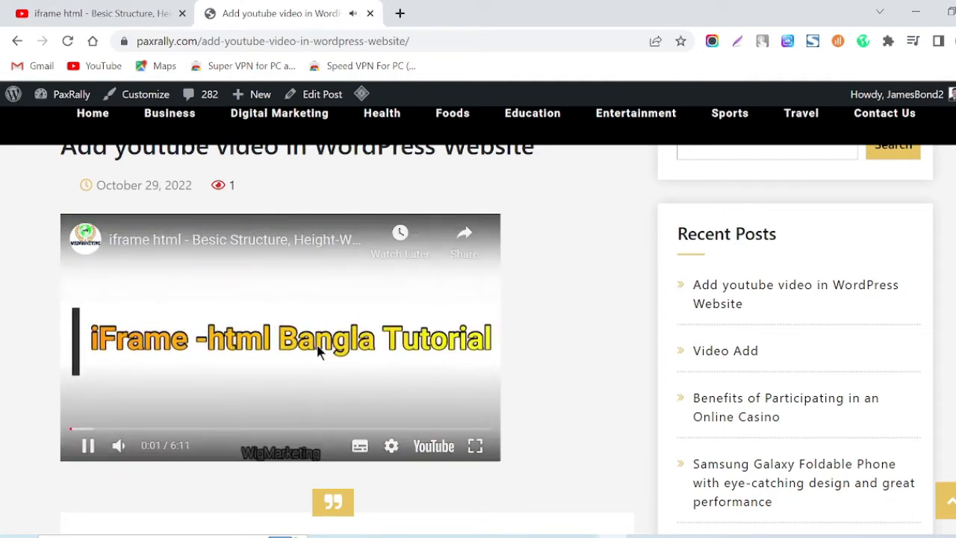
{"action": "left_click", "coordinate": [245, 384]}
{"action": "scroll", "coordinate": [544, 340], "scroll_direction": "up", "scroll_amount": 1}
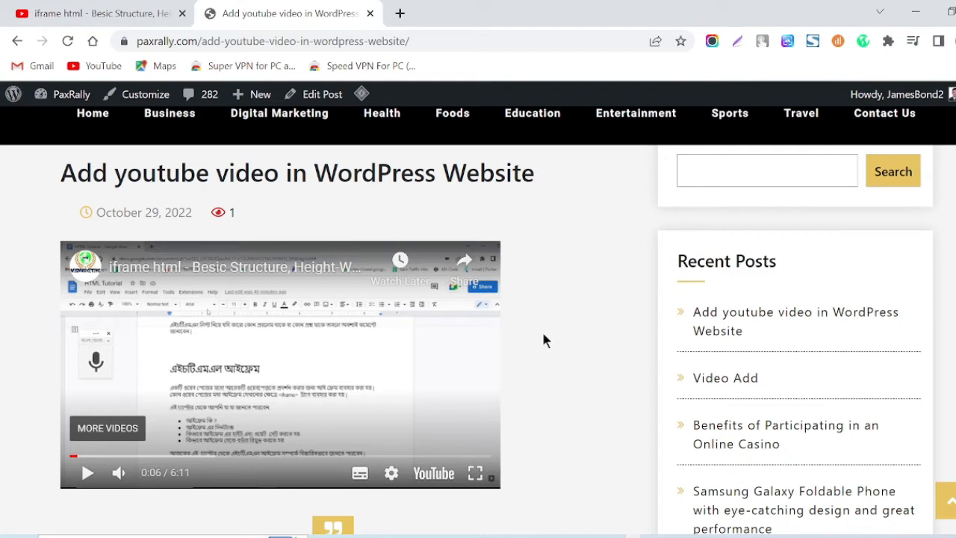
{"action": "scroll", "coordinate": [533, 343], "scroll_direction": "up", "scroll_amount": 2}
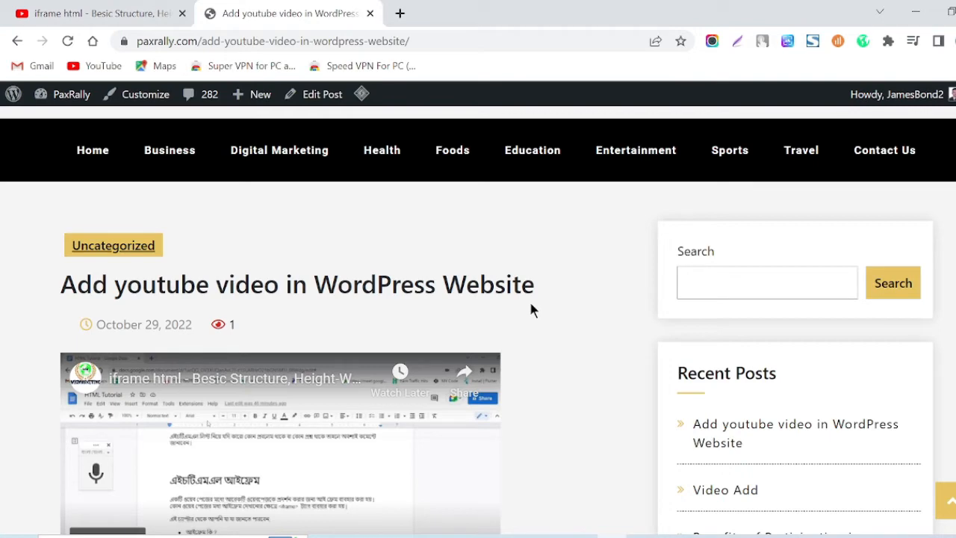
Switch to the designwig.com WordPress dashboard, create a new post and open it for editing with Elementor.
{"action": "key", "text": "ctrl+w"}
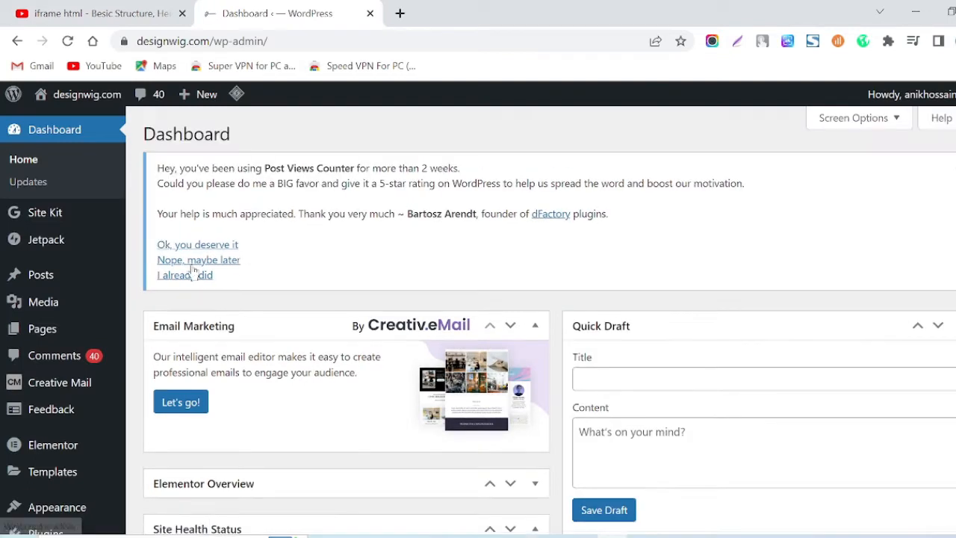
{"action": "mouse_move", "coordinate": [56, 274]}
{"action": "left_click", "coordinate": [177, 300]}
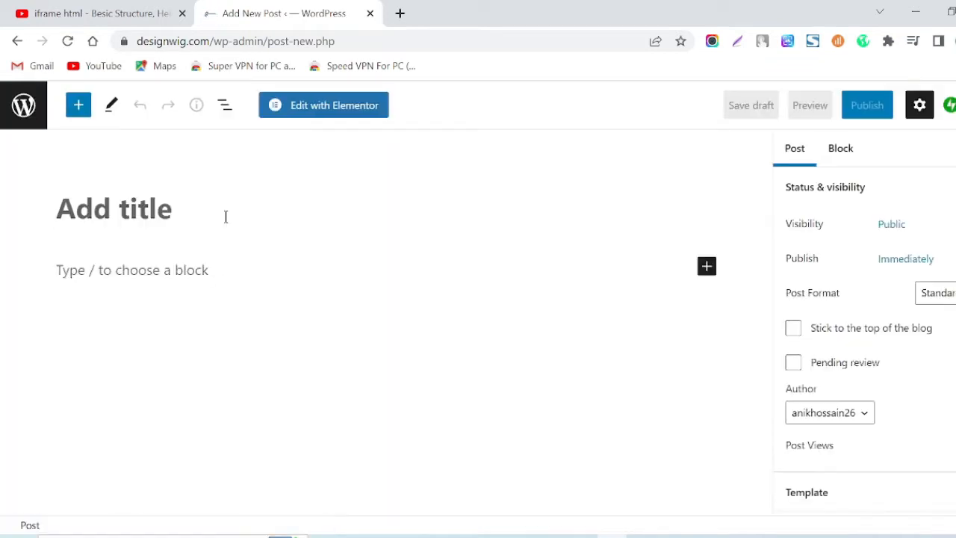
{"action": "left_click", "coordinate": [335, 107]}
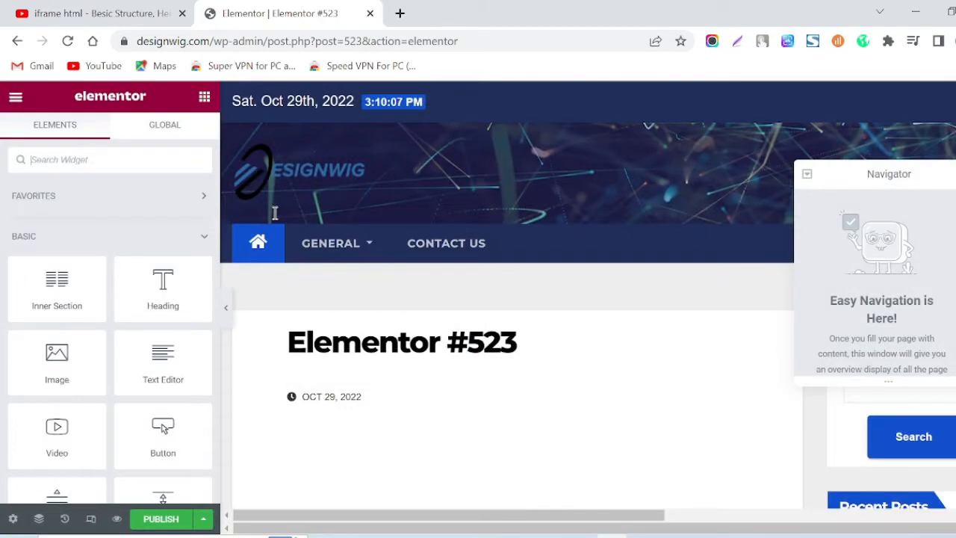
Add a section with two equal columns to the Elementor post.
{"action": "scroll", "coordinate": [422, 303], "scroll_direction": "down", "scroll_amount": 3}
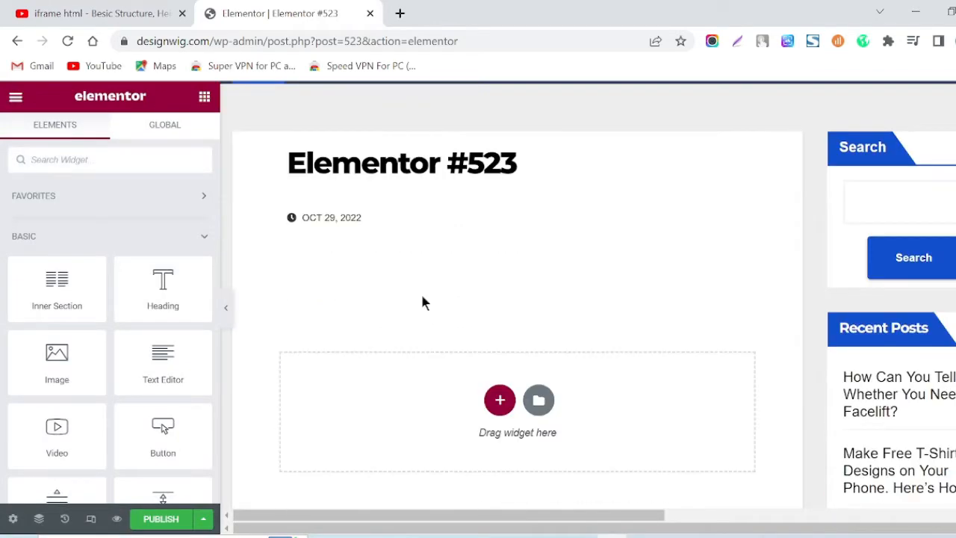
{"action": "left_click", "coordinate": [499, 402]}
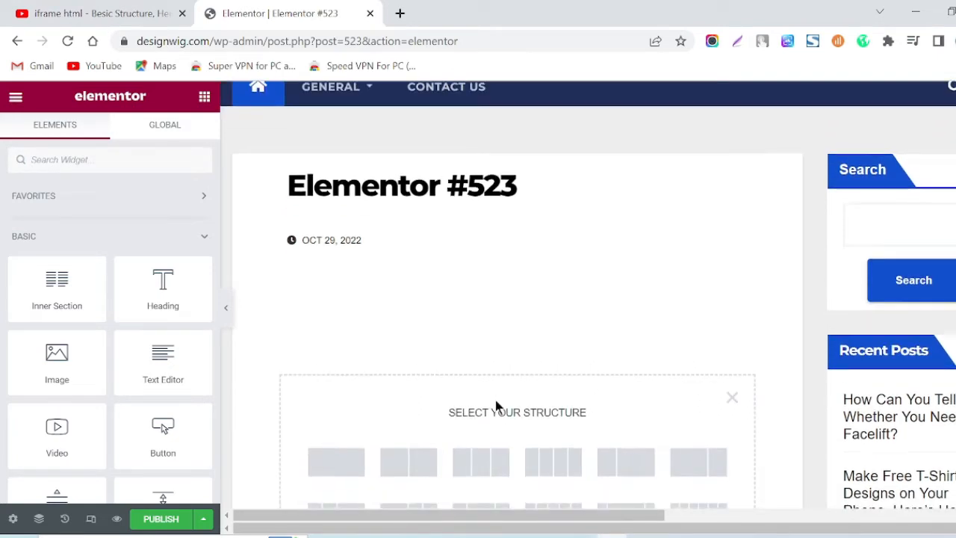
{"action": "scroll", "coordinate": [495, 400], "scroll_direction": "down", "scroll_amount": 1}
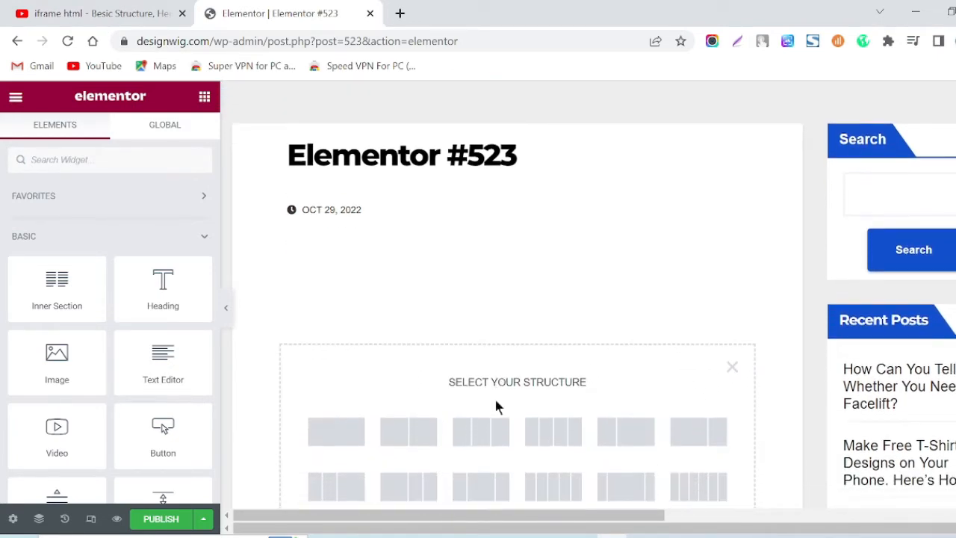
{"action": "left_click", "coordinate": [411, 434]}
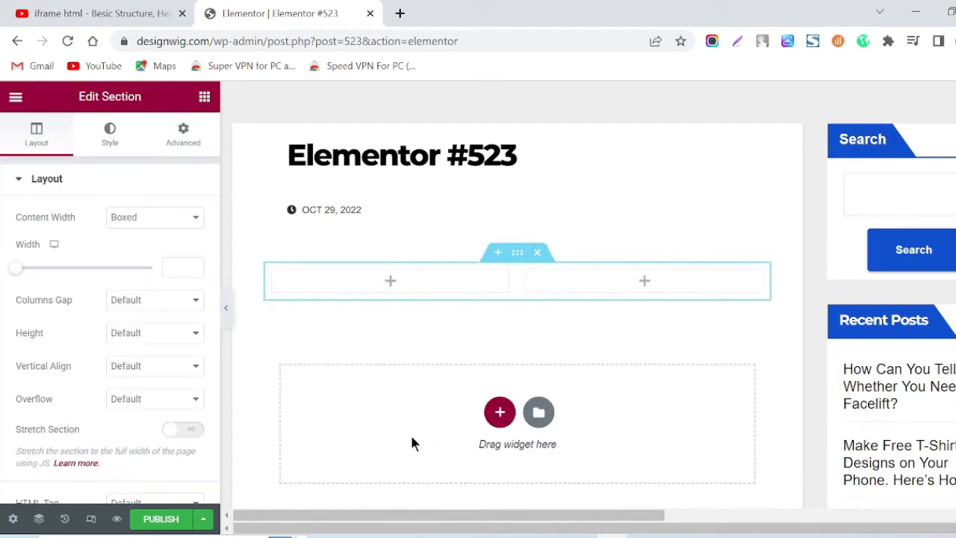
Add a Video widget to the left column of the two-column section.
{"action": "left_click", "coordinate": [392, 282]}
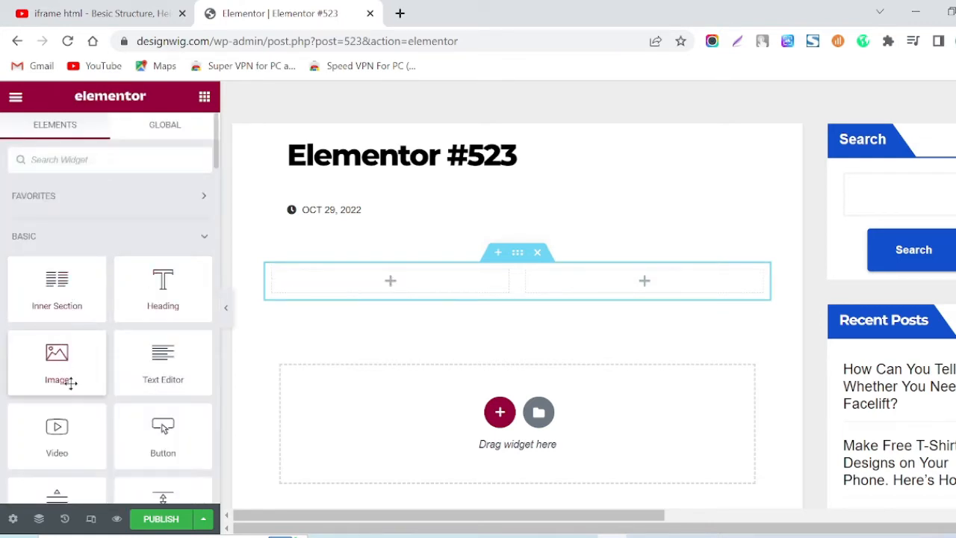
{"action": "scroll", "coordinate": [71, 382], "scroll_direction": "down", "scroll_amount": 1}
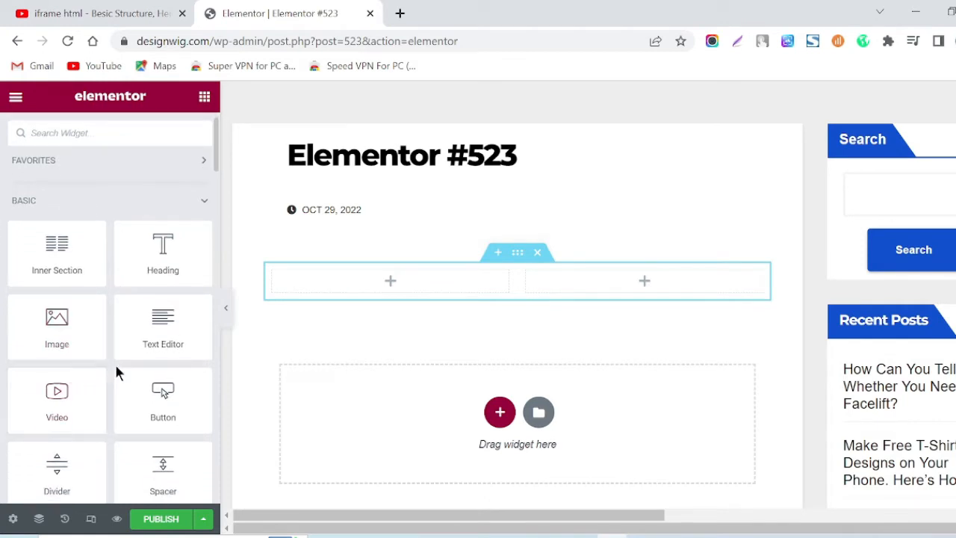
{"action": "scroll", "coordinate": [159, 340], "scroll_direction": "down", "scroll_amount": 1}
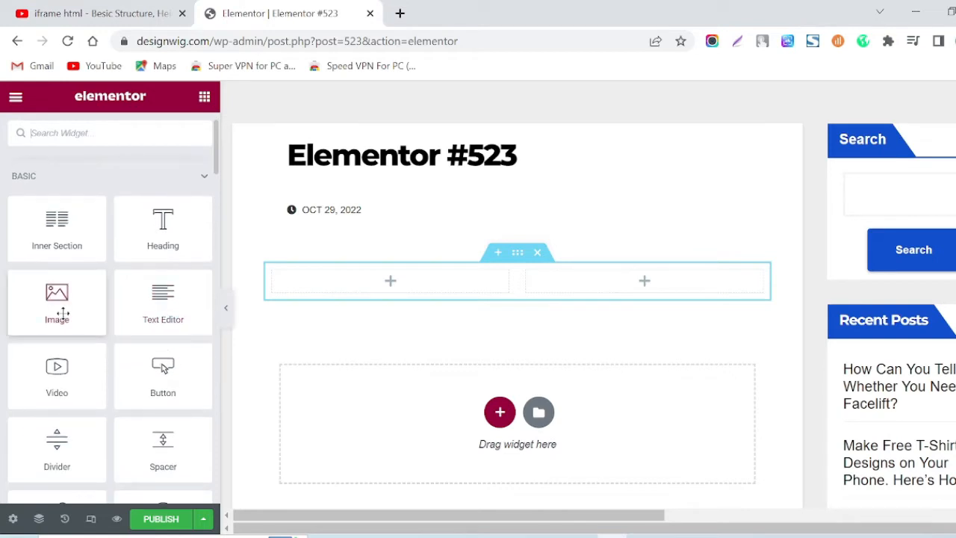
{"action": "scroll", "coordinate": [63, 314], "scroll_direction": "down", "scroll_amount": 1}
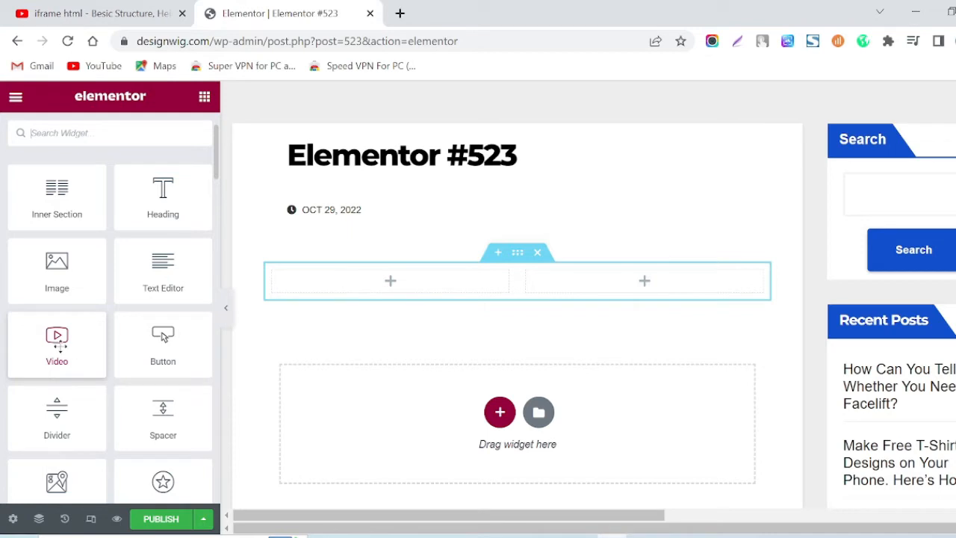
{"action": "left_click_drag", "start_coordinate": [58, 347], "coordinate": [394, 282]}
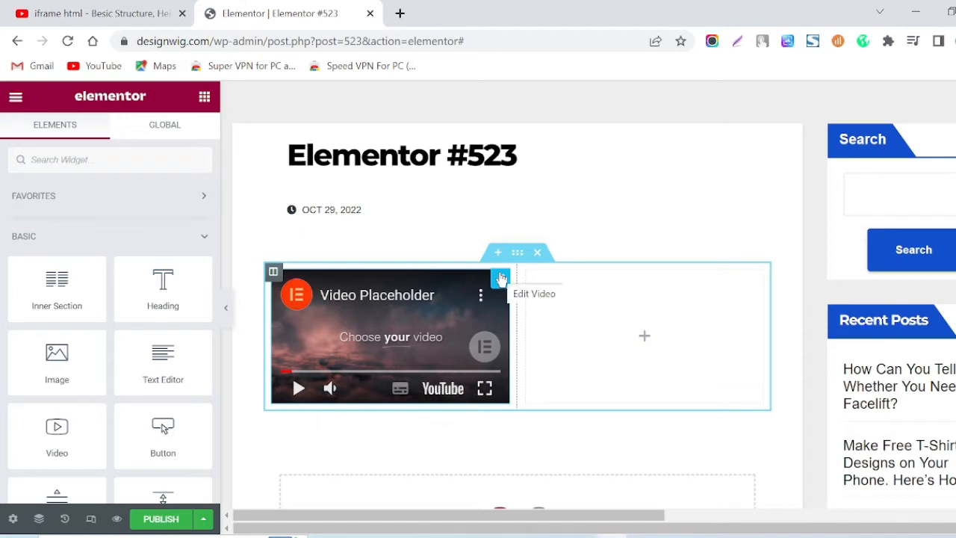
Open the left video widget's settings, and switch to YouTube to copy the share link of the iframe html tutorial video.
{"action": "left_click", "coordinate": [501, 278]}
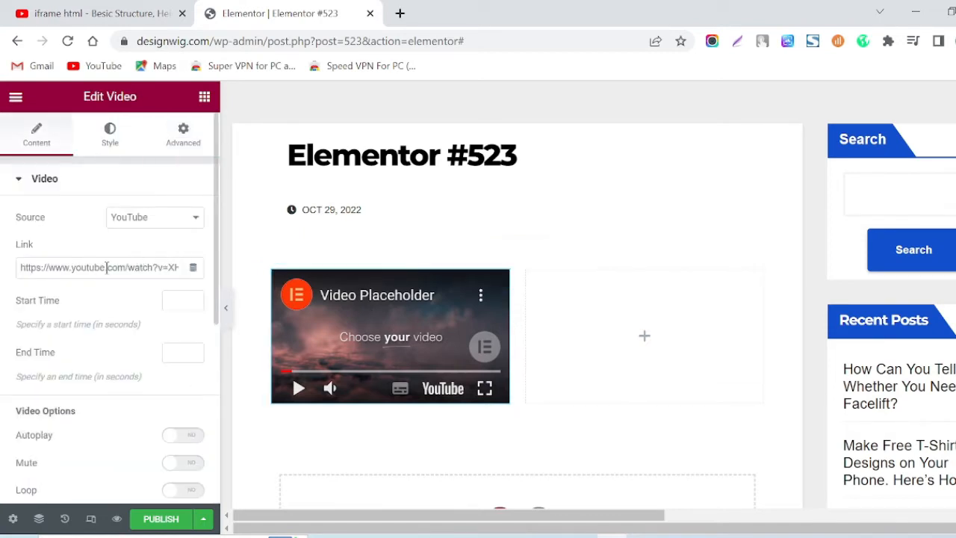
{"action": "left_click", "coordinate": [106, 267]}
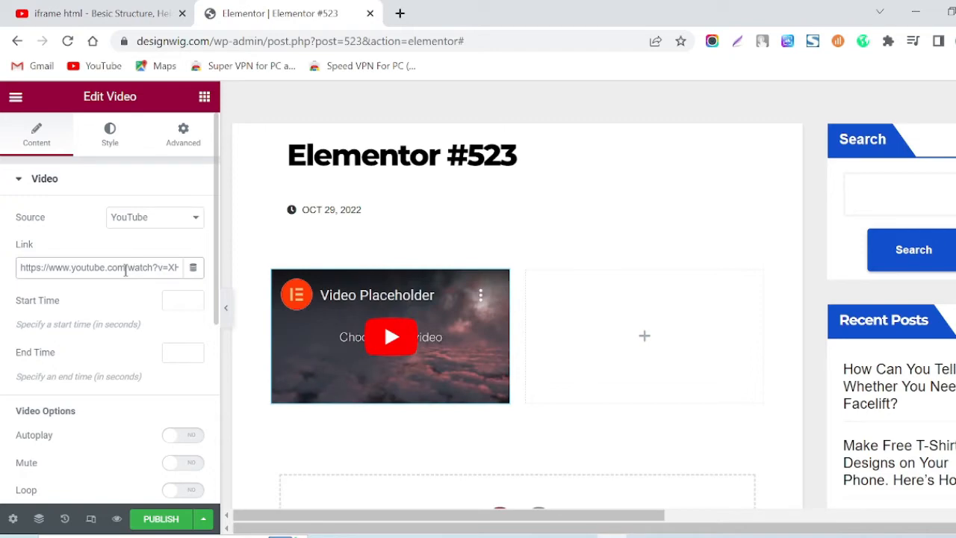
{"action": "left_click", "coordinate": [146, 9]}
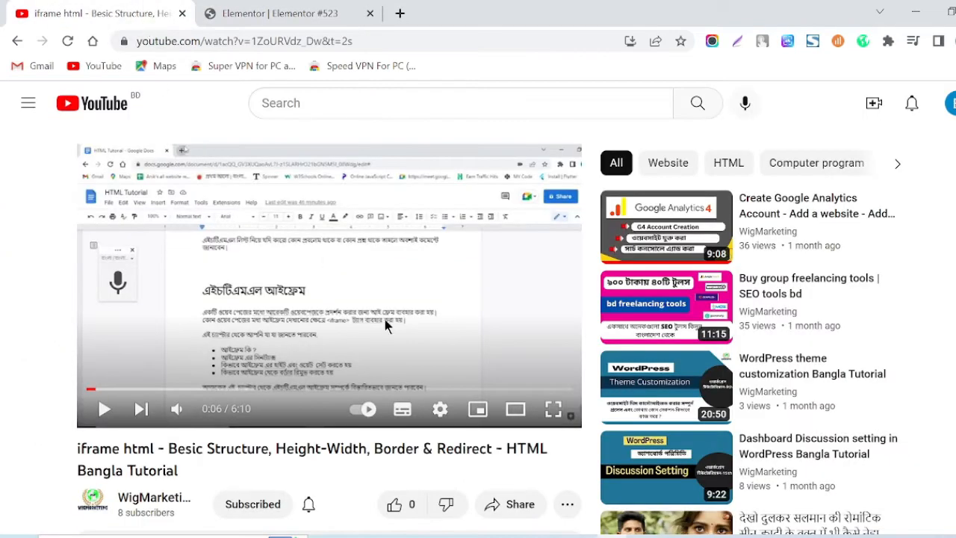
{"action": "left_click", "coordinate": [510, 516]}
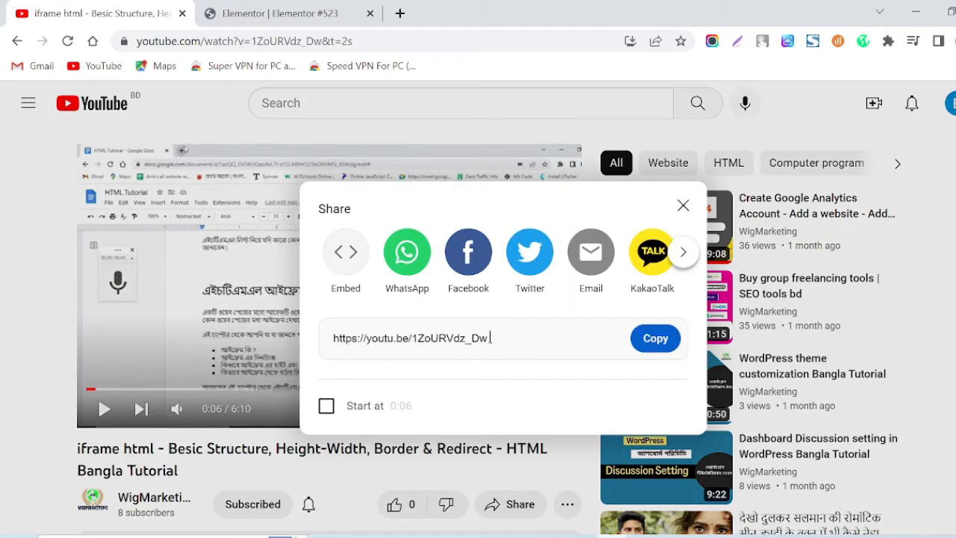
{"action": "left_click", "coordinate": [650, 341]}
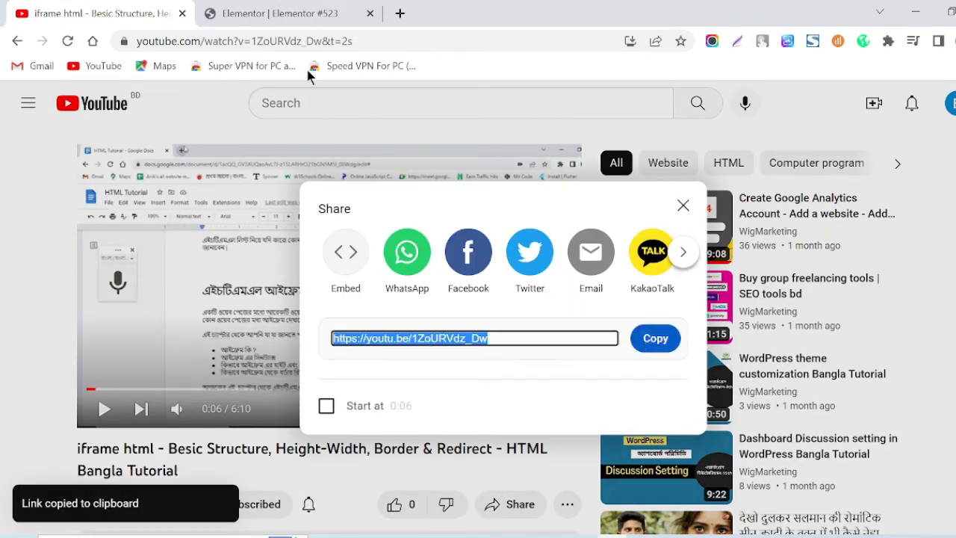
{"action": "left_click", "coordinate": [292, 8]}
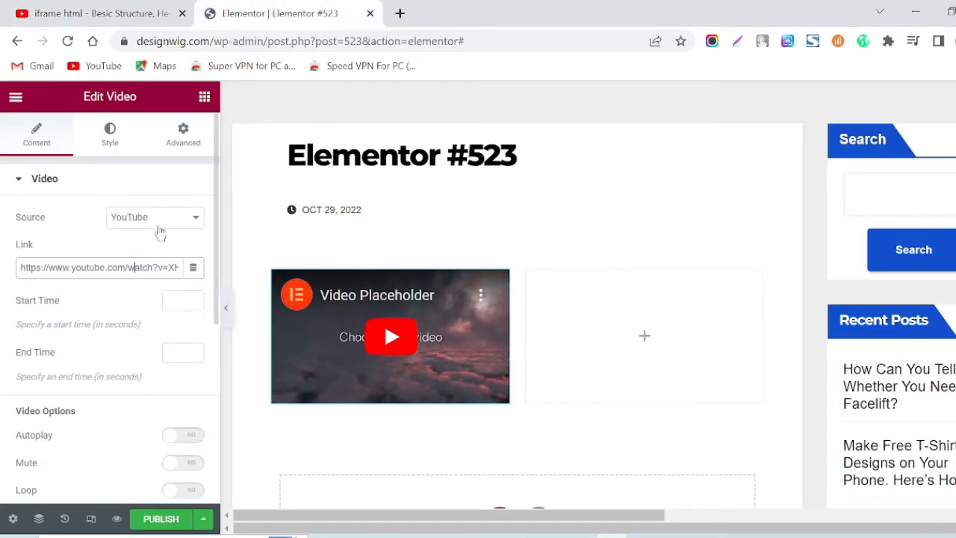
{"action": "triple_click", "coordinate": [115, 267]}
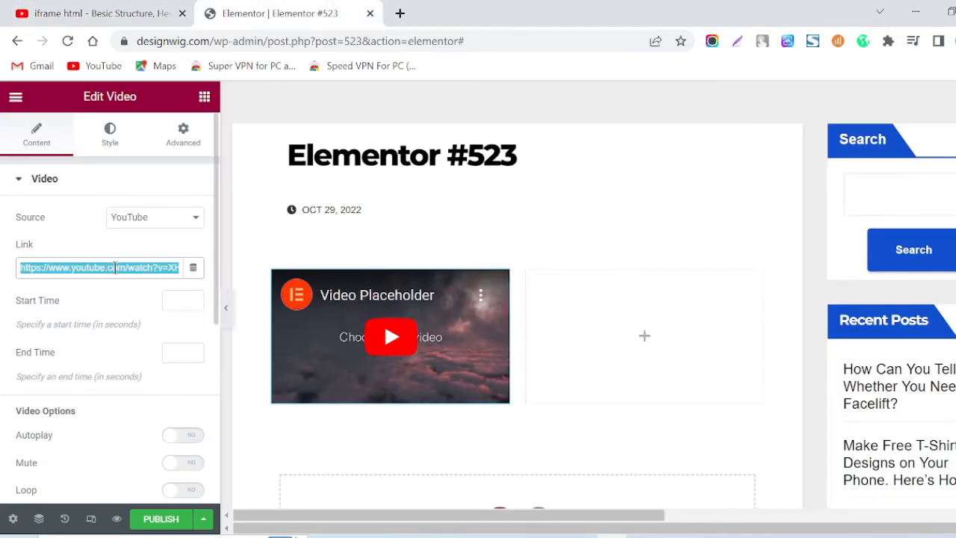
{"action": "key", "text": "BackSpace"}
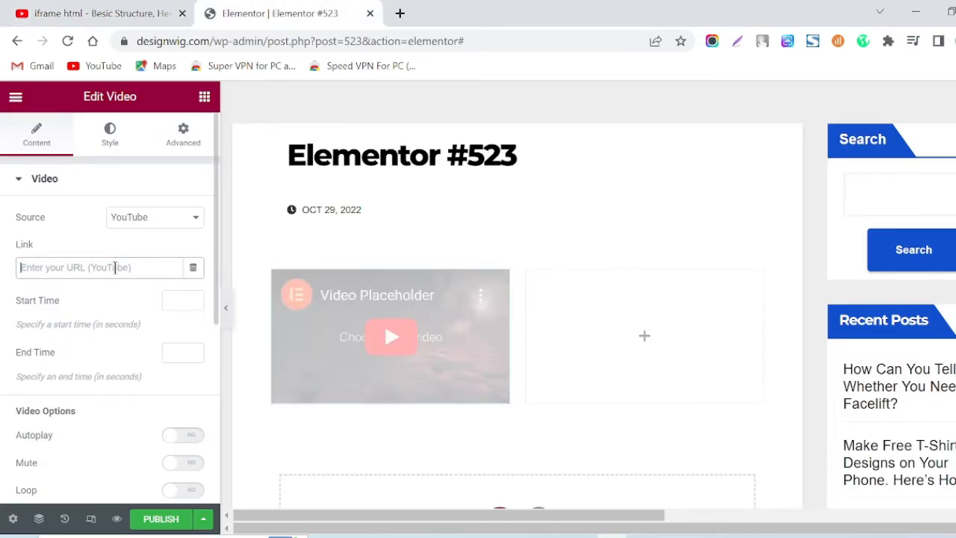
{"action": "key", "text": "ctrl+v"}
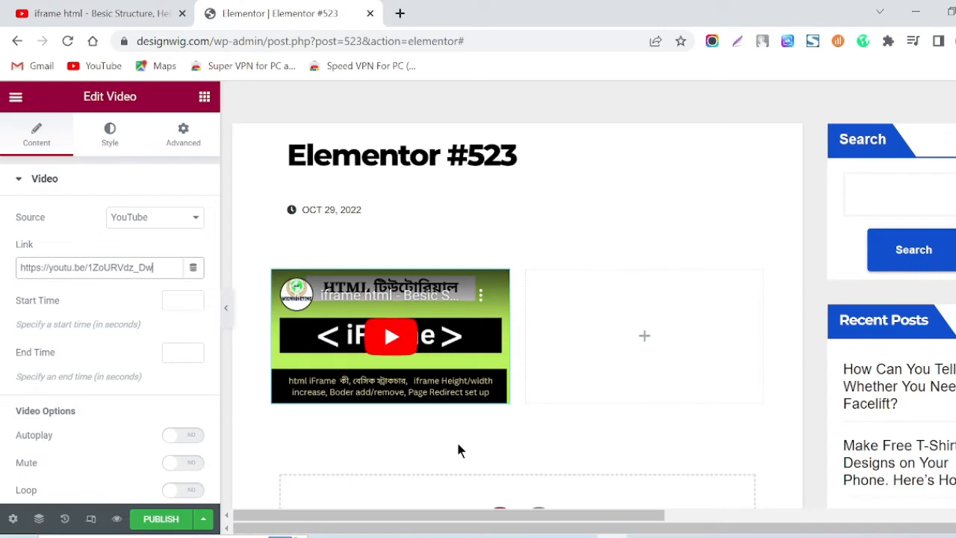
{"action": "left_click", "coordinate": [393, 337]}
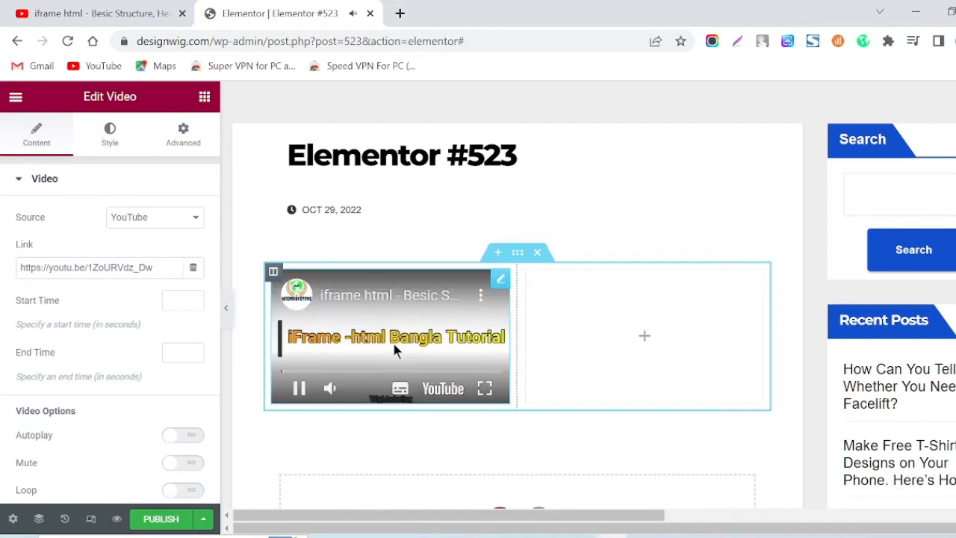
{"action": "left_click", "coordinate": [394, 348]}
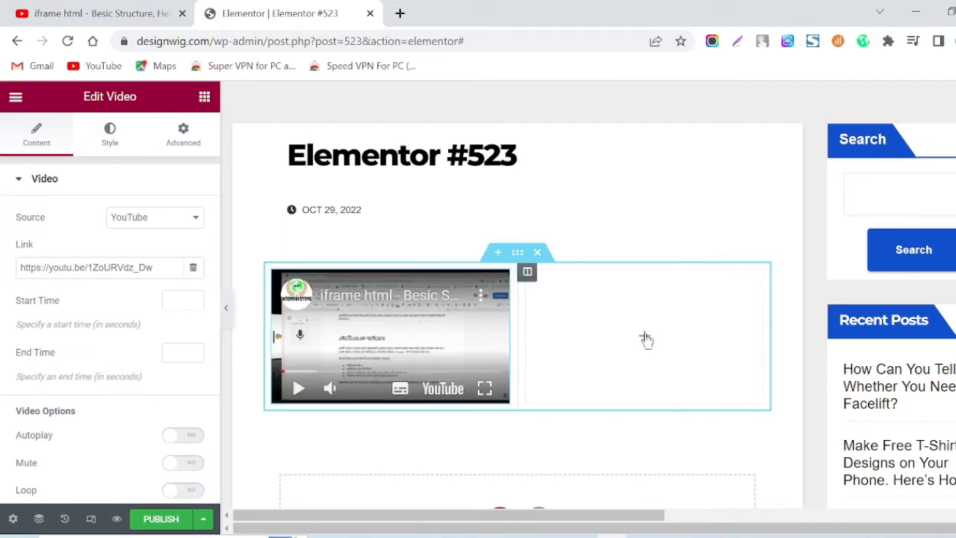
{"action": "left_click", "coordinate": [647, 339]}
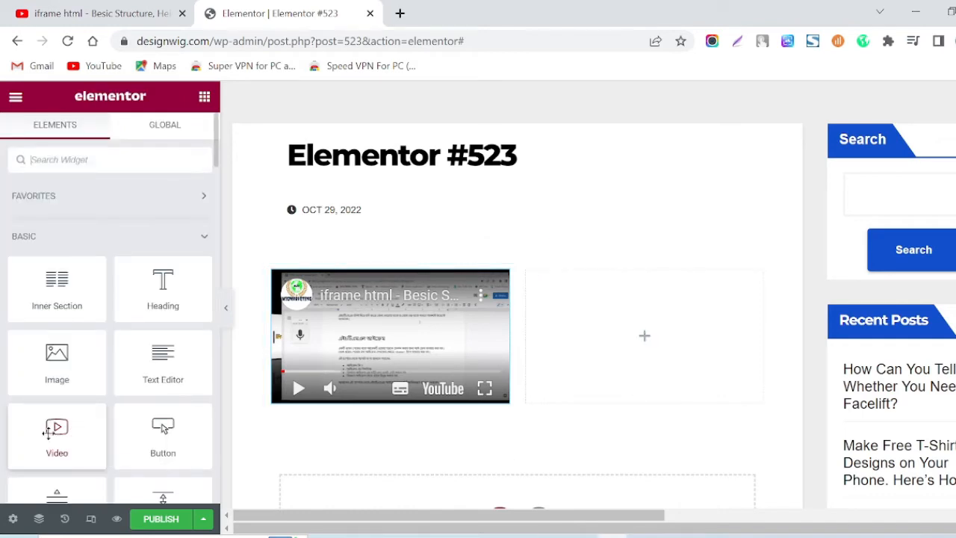
{"action": "left_click_drag", "start_coordinate": [46, 433], "coordinate": [650, 328]}
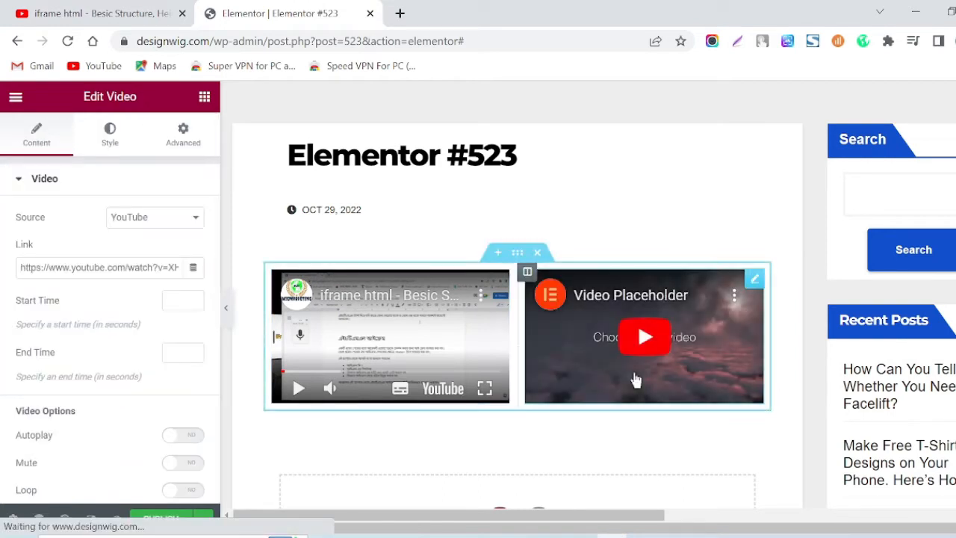
{"action": "left_click", "coordinate": [112, 263]}
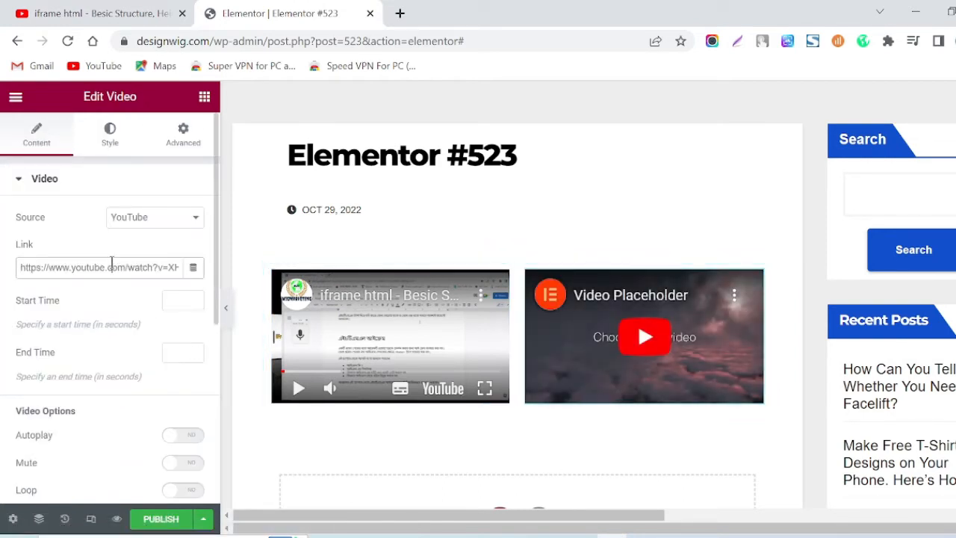
{"action": "key", "text": "ctrl+a"}
{"action": "key", "text": "ctrl+v"}
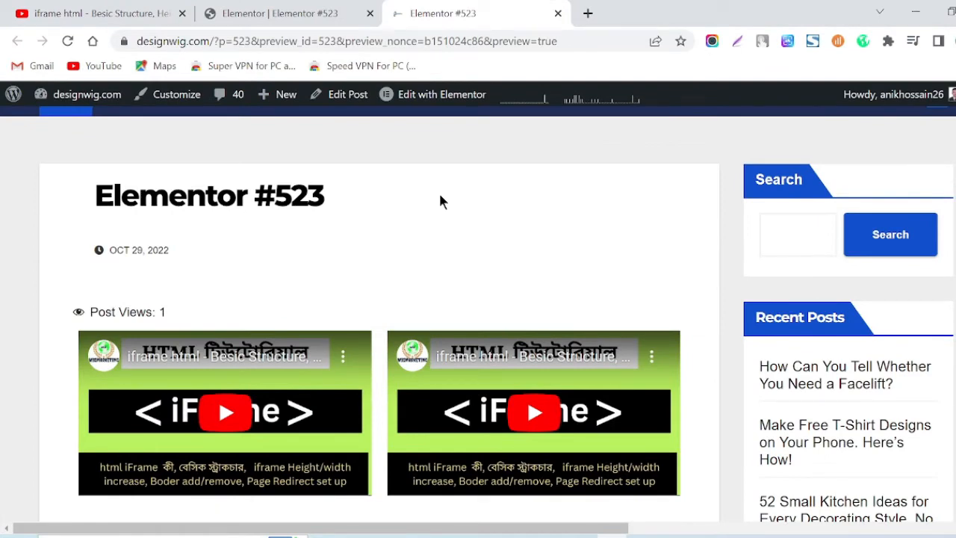
{"action": "key", "text": "ctrl+w"}
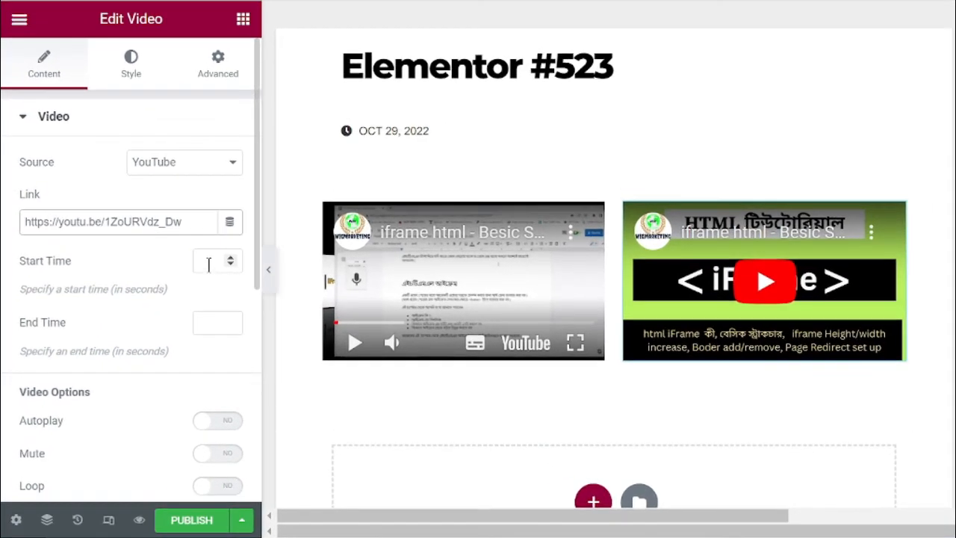
Set the right video's start time to 20 seconds and end time to 25 seconds, and play it to test the range.
{"action": "left_click", "coordinate": [209, 264]}
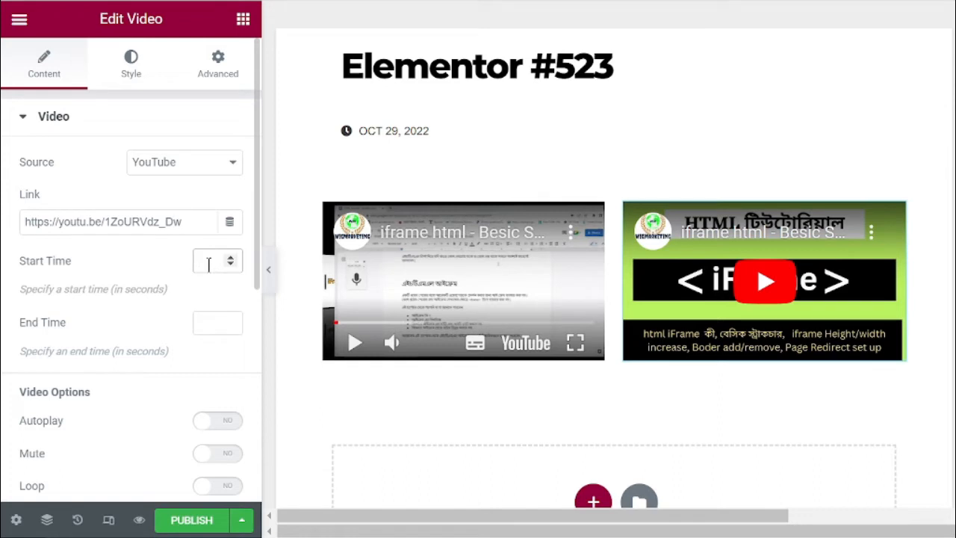
{"action": "type", "text": "20"}
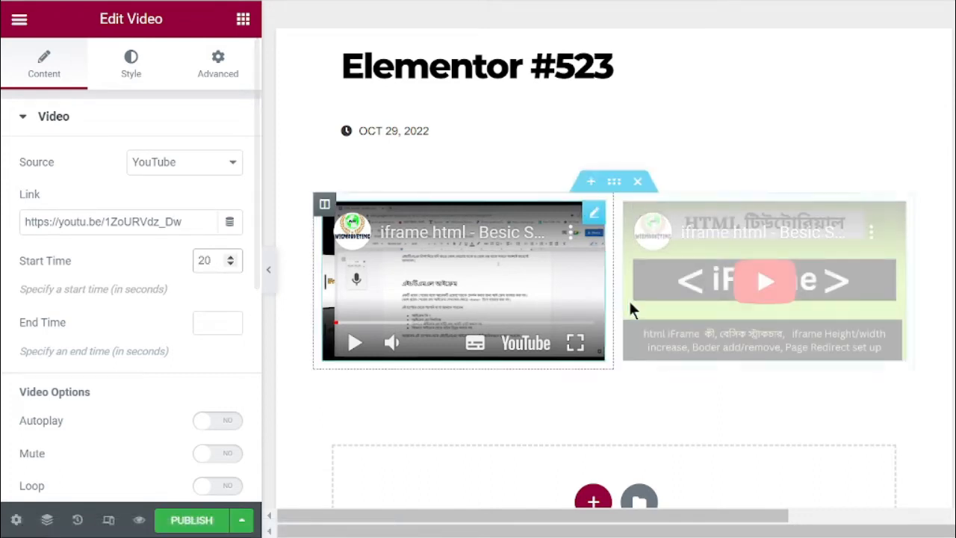
{"action": "left_click", "coordinate": [205, 323]}
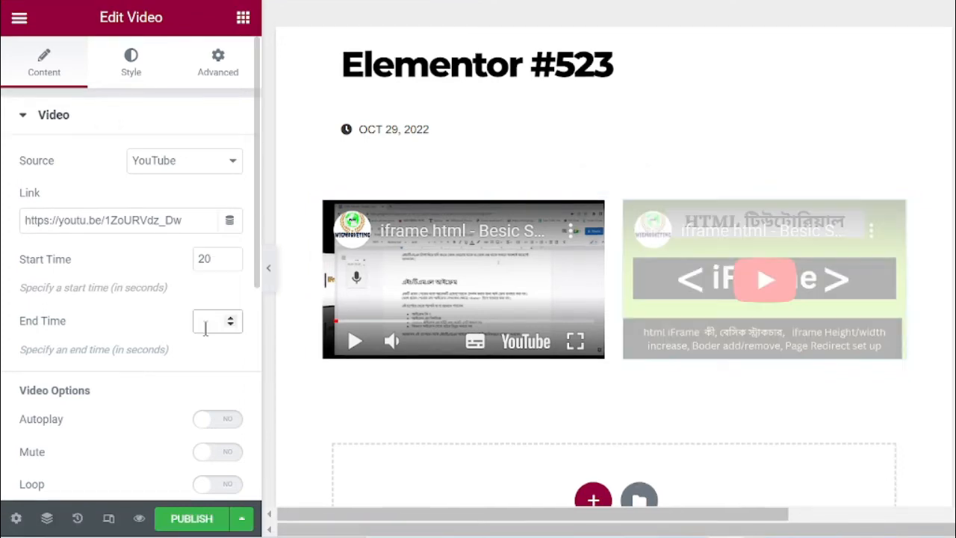
{"action": "type", "text": "25"}
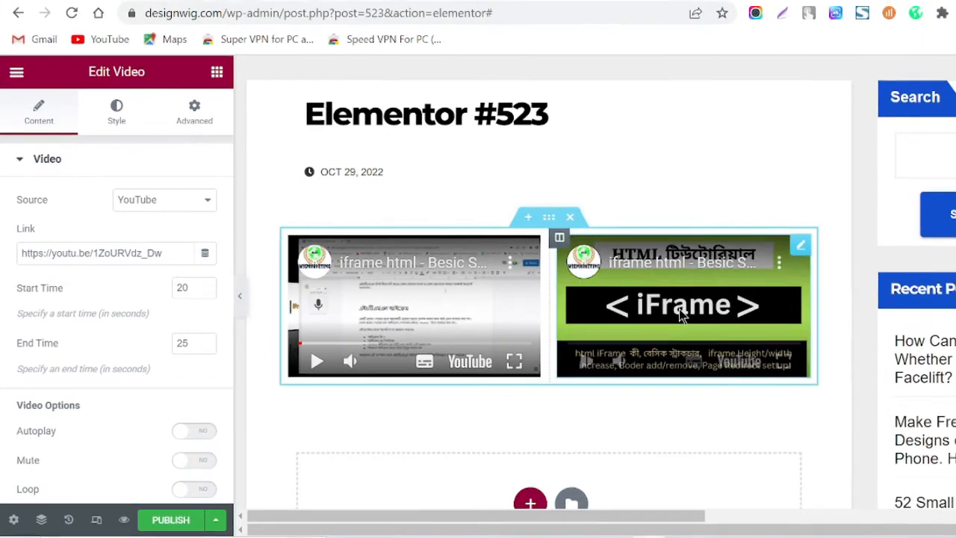
{"action": "left_click", "coordinate": [679, 309]}
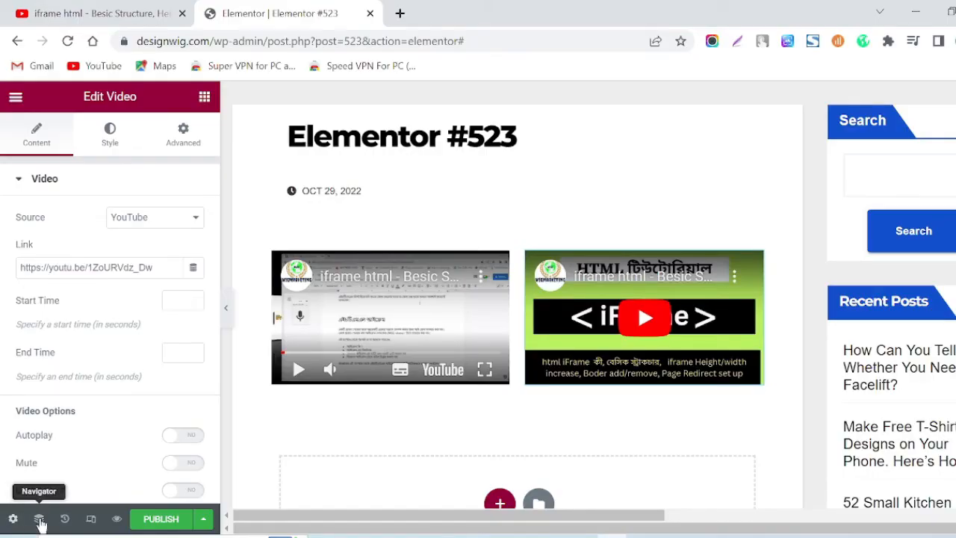
Preview the Elementor post and play the left embedded video.
{"action": "left_click", "coordinate": [116, 519]}
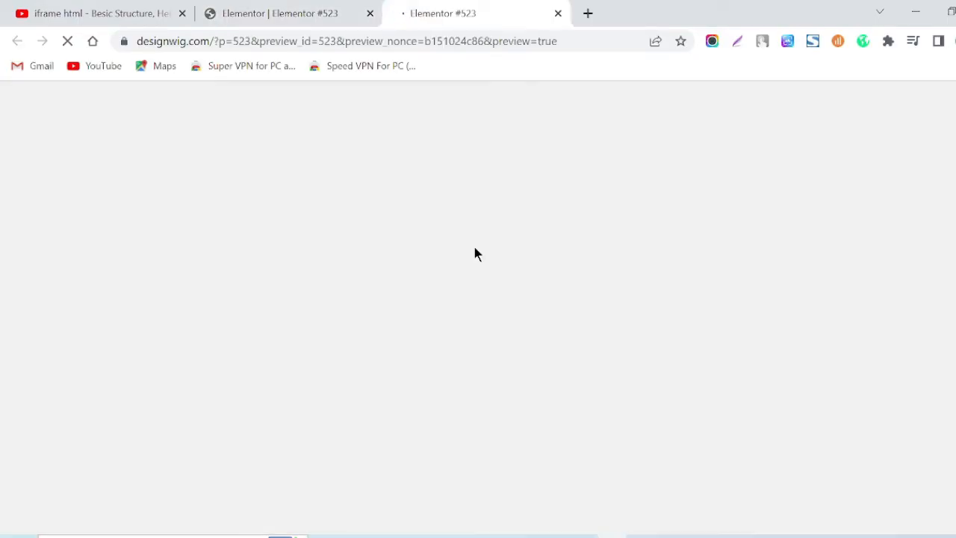
{"action": "scroll", "coordinate": [409, 329], "scroll_direction": "down", "scroll_amount": 5}
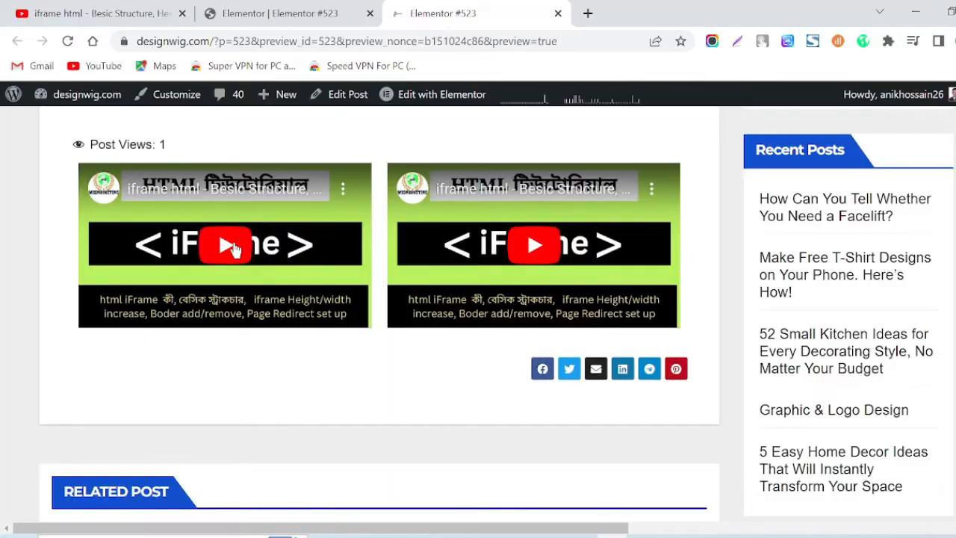
{"action": "left_click", "coordinate": [232, 249]}
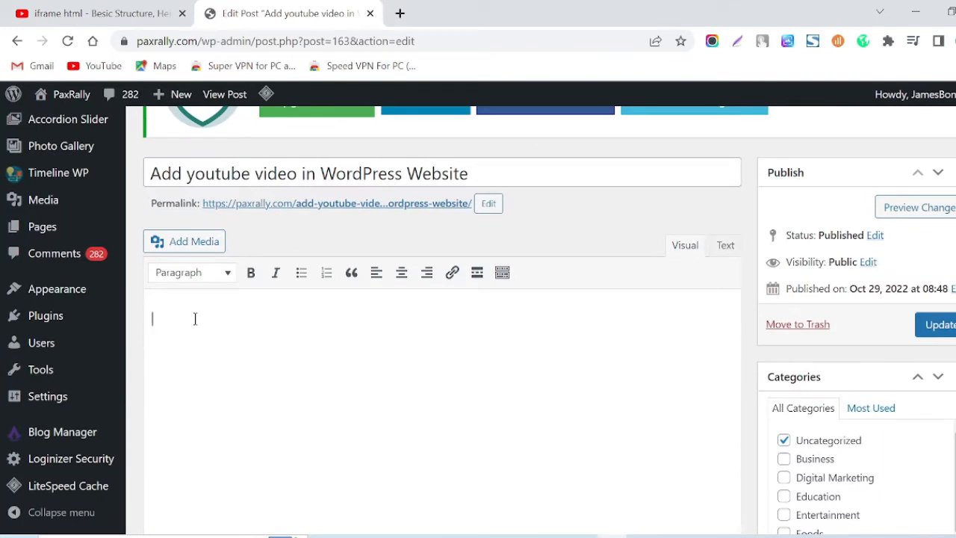
Switch to the iframe html video on YouTube, open its embed code and enable a start time of 0:40.
{"action": "left_click", "coordinate": [65, 8]}
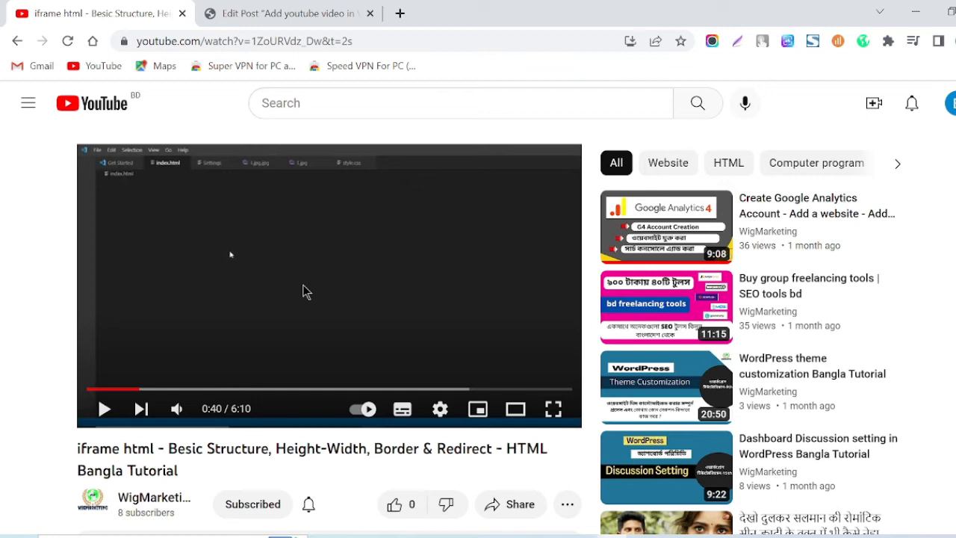
{"action": "left_click", "coordinate": [508, 508]}
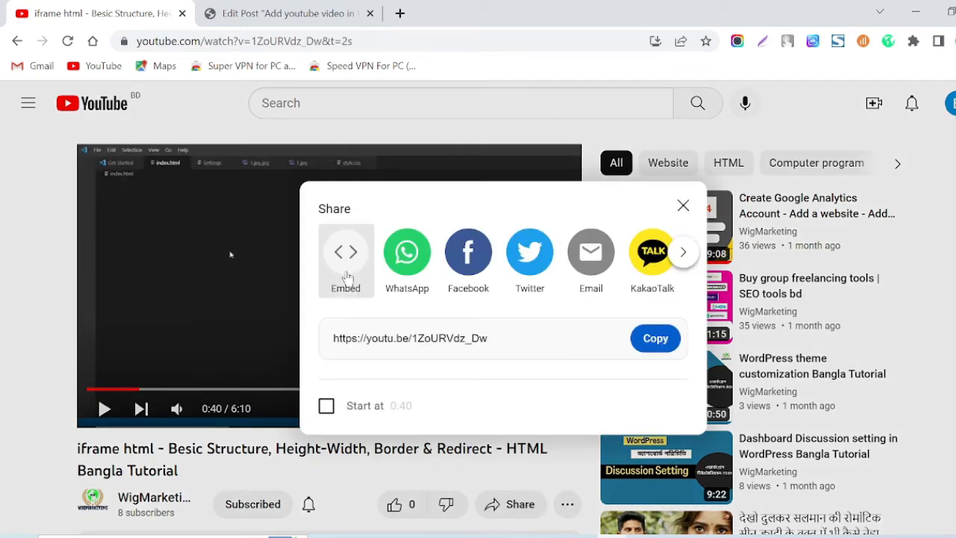
{"action": "left_click", "coordinate": [345, 252]}
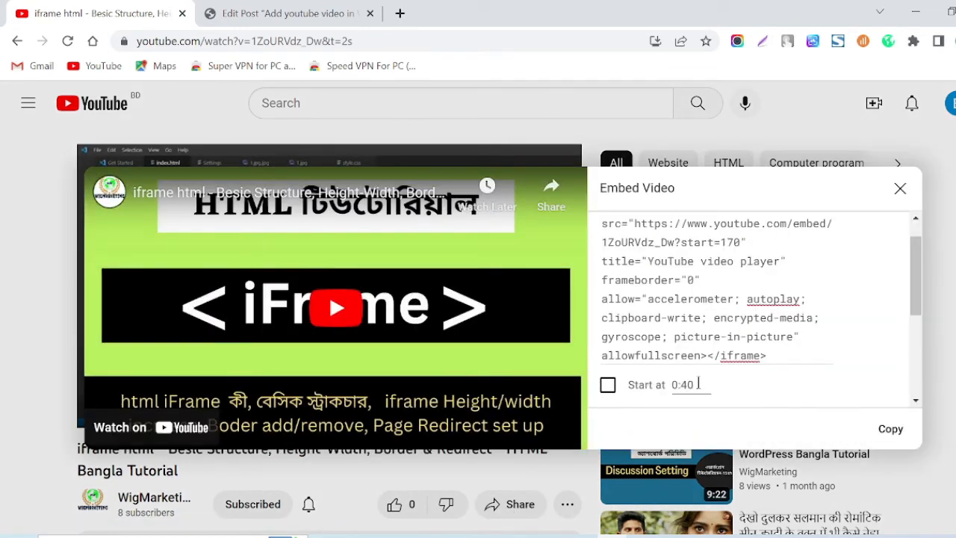
{"action": "left_click", "coordinate": [698, 384]}
{"action": "key", "text": "BackSpace"}
{"action": "key", "text": "BackSpace"}
{"action": "type", "text": "40"}
{"action": "left_click", "coordinate": [608, 386]}
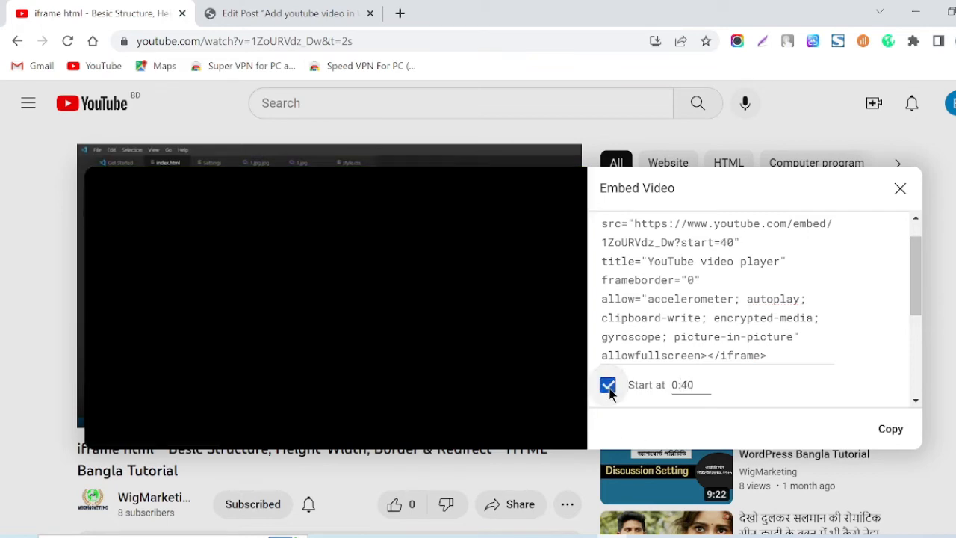
Look over the embed options and copy the iframe code with the start time included.
{"action": "scroll", "coordinate": [777, 337], "scroll_direction": "down", "scroll_amount": 3}
{"action": "scroll", "coordinate": [770, 354], "scroll_direction": "up", "scroll_amount": 4}
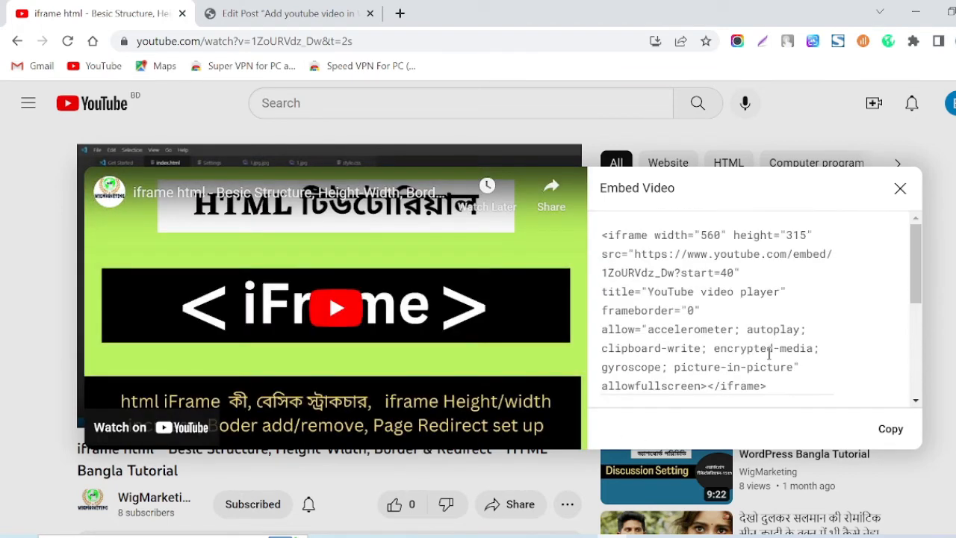
{"action": "left_click", "coordinate": [892, 432]}
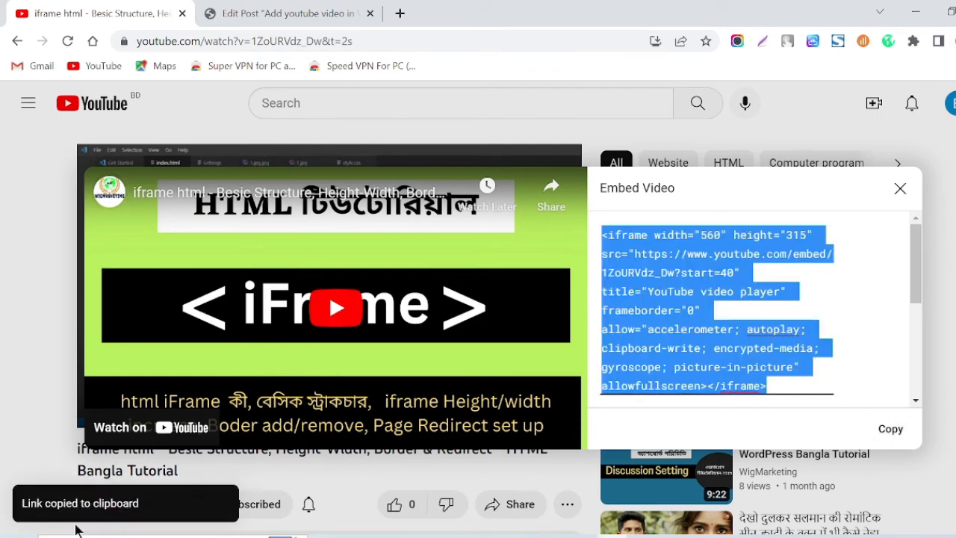
Switch back to the WordPress post, paste the copied iframe code as HTML into its content and show the rendered result.
{"action": "left_click", "coordinate": [309, 8]}
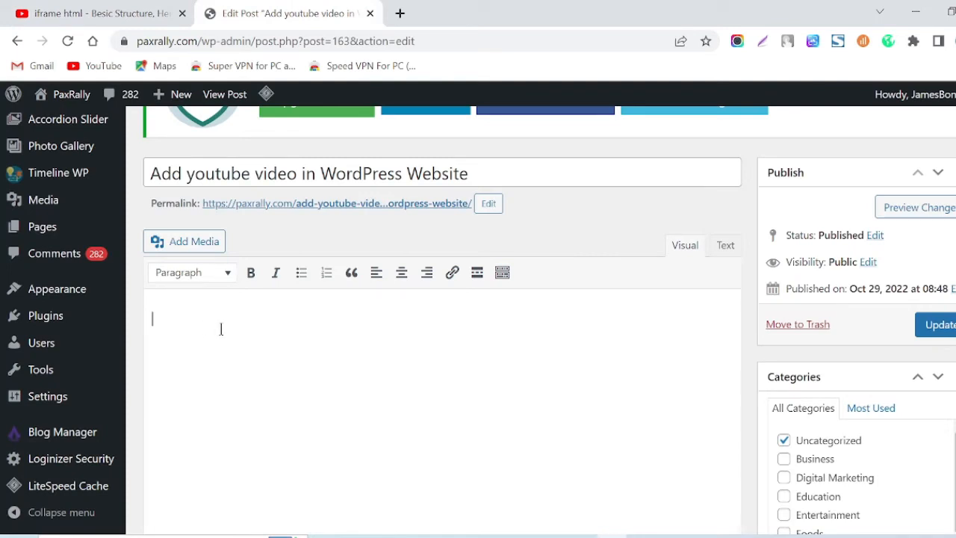
{"action": "left_click", "coordinate": [727, 247]}
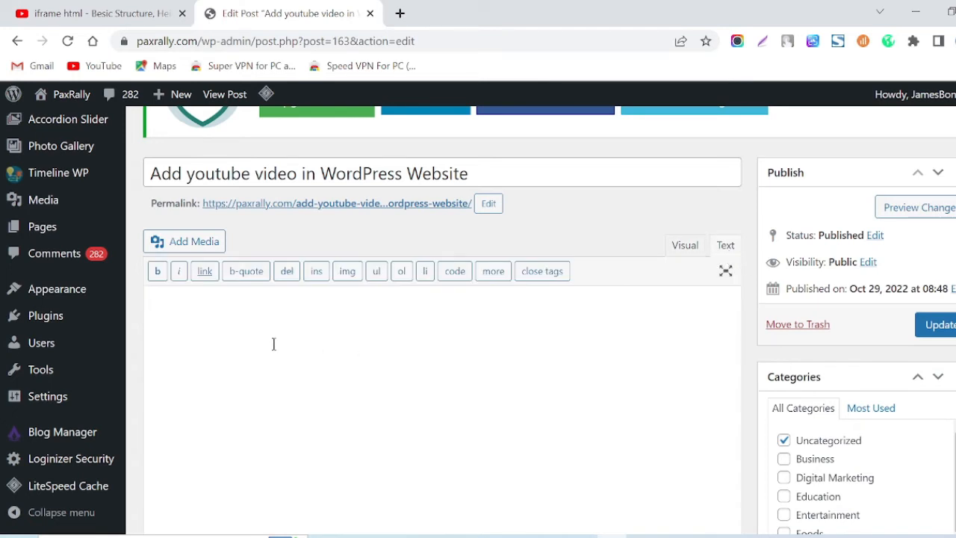
{"action": "key", "text": "ctrl+v"}
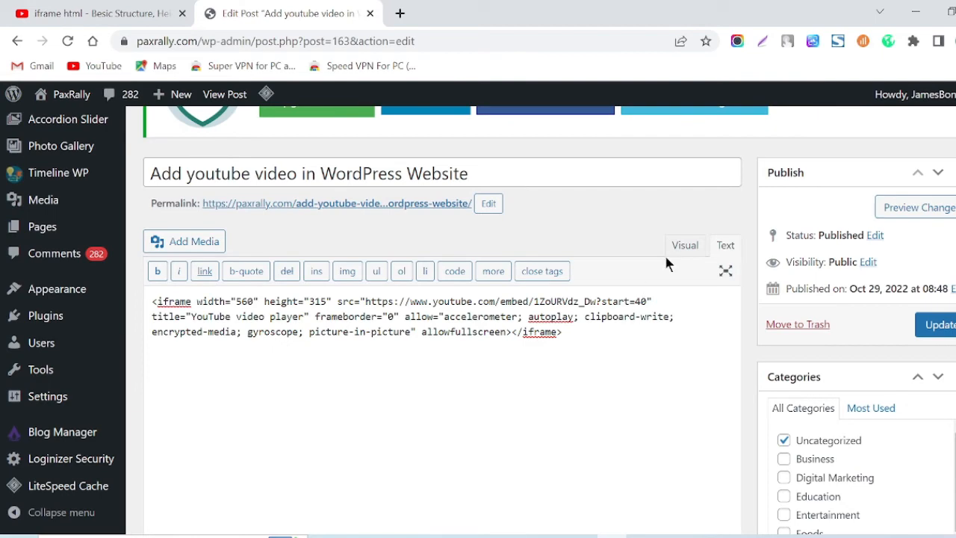
{"action": "left_click", "coordinate": [685, 246]}
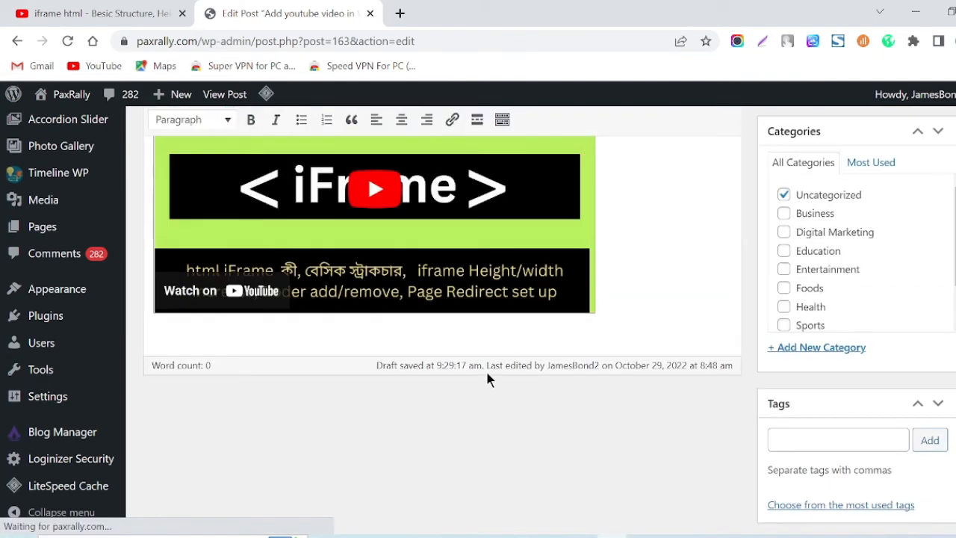
Try playing the embedded iframe video in the post's visual editor.
{"action": "scroll", "coordinate": [486, 370], "scroll_direction": "up", "scroll_amount": 1}
{"action": "scroll", "coordinate": [487, 373], "scroll_direction": "up", "scroll_amount": 1}
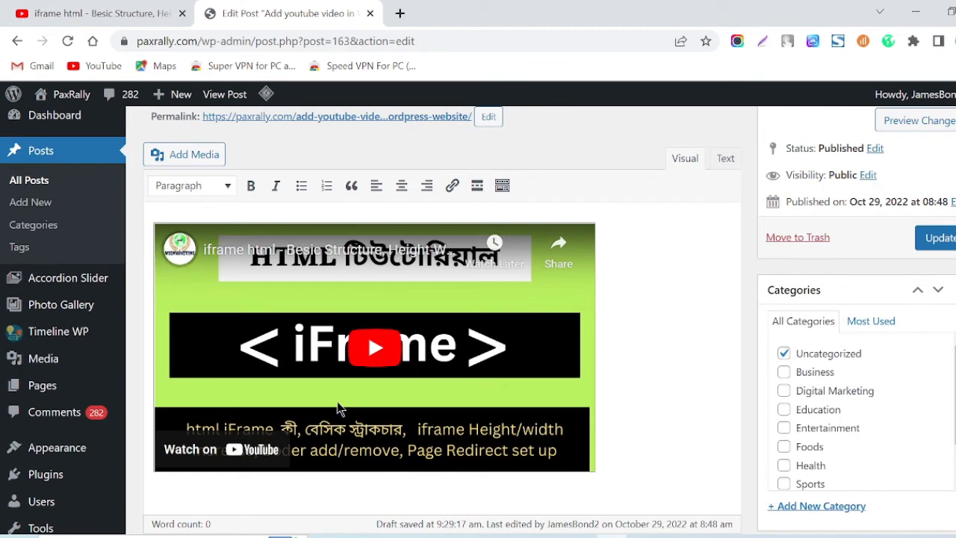
{"action": "left_click", "coordinate": [382, 350]}
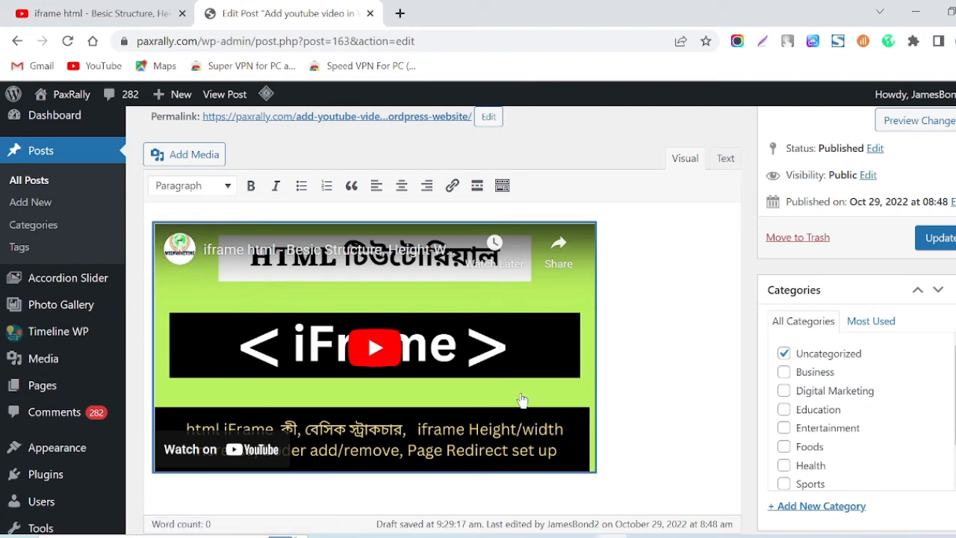
{"action": "left_click", "coordinate": [375, 348]}
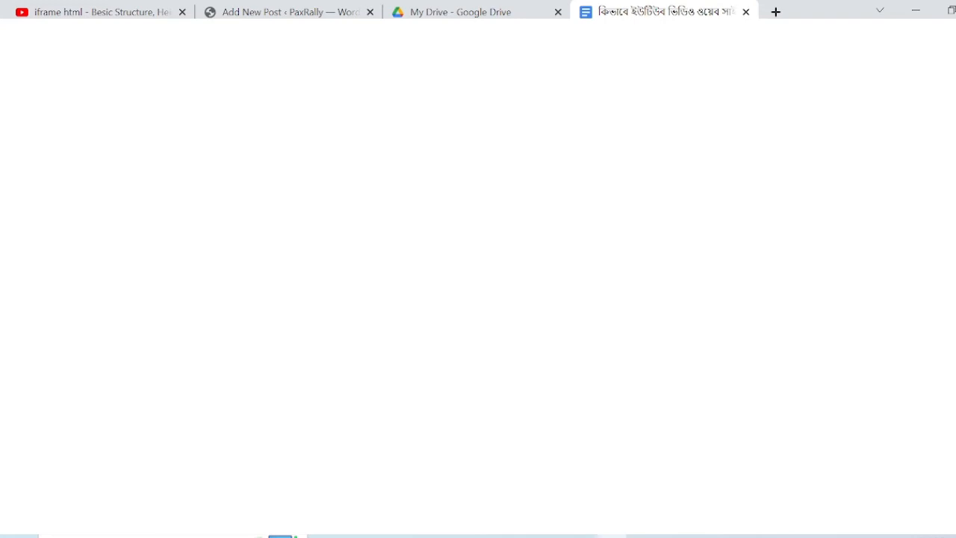
Paste the iframe code with start=40 as HTML into the new "Add YouTube Video" post and show the rendered video.
{"action": "left_click", "coordinate": [273, 9]}
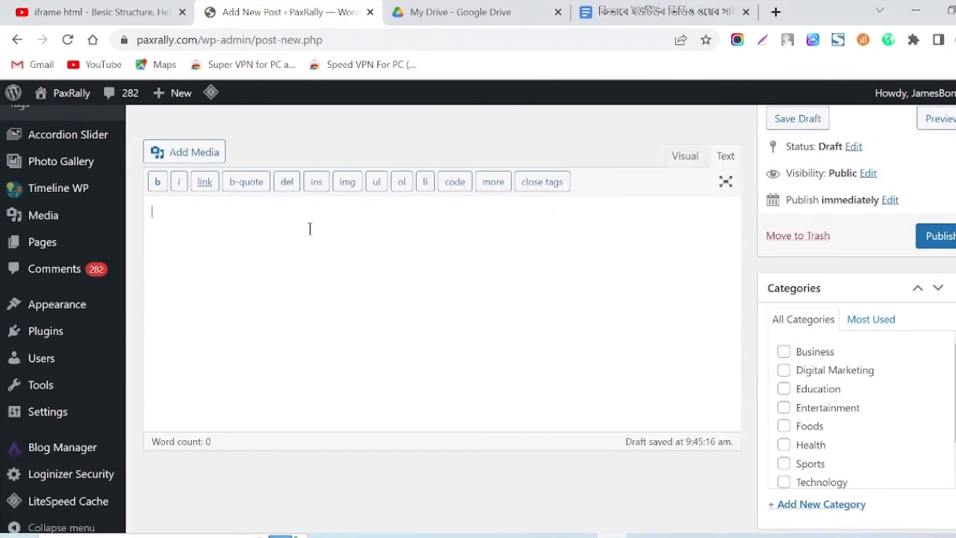
{"action": "key", "text": "ctrl+v"}
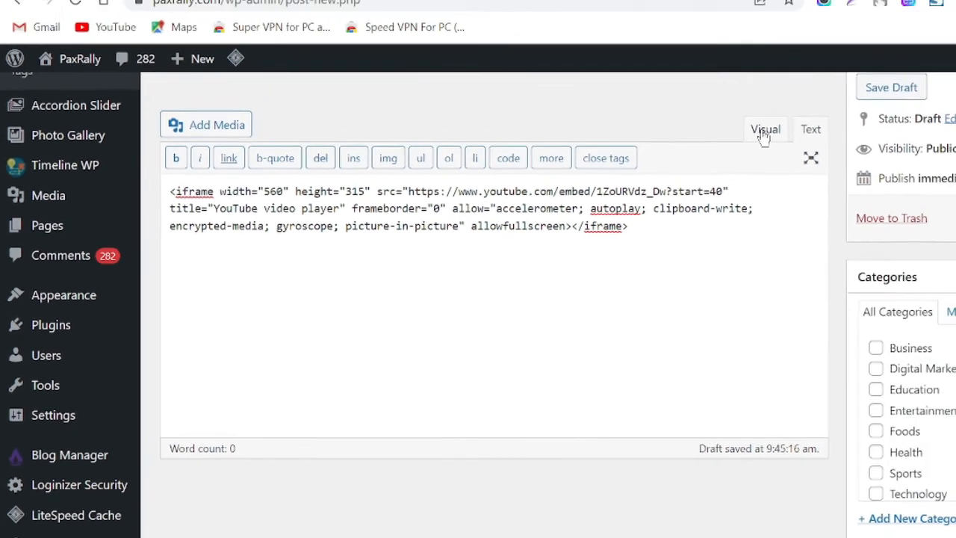
{"action": "left_click", "coordinate": [763, 134]}
{"action": "scroll", "coordinate": [561, 298], "scroll_direction": "up", "scroll_amount": 2}
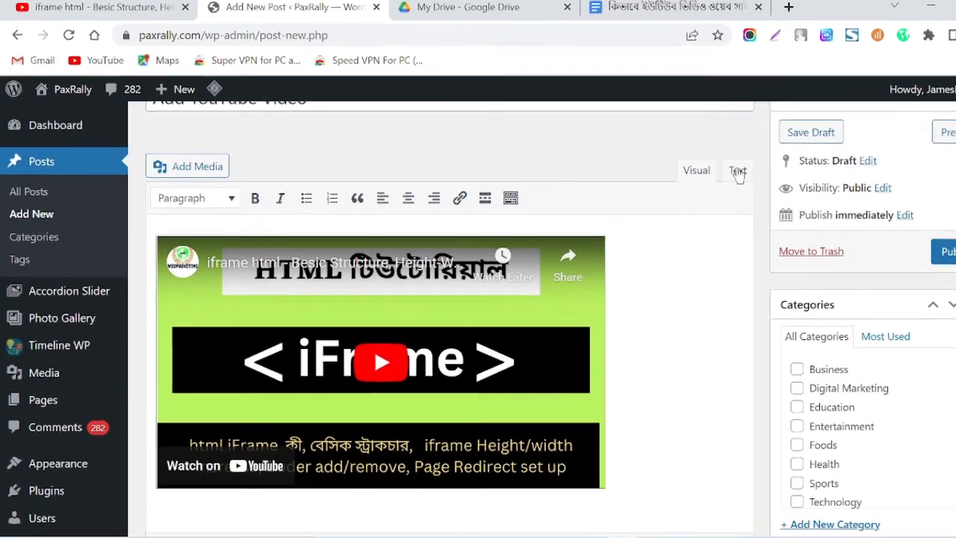
Set the iframe's width to 360 and height to 215 in the post's HTML, and view the resized video.
{"action": "left_click", "coordinate": [738, 171]}
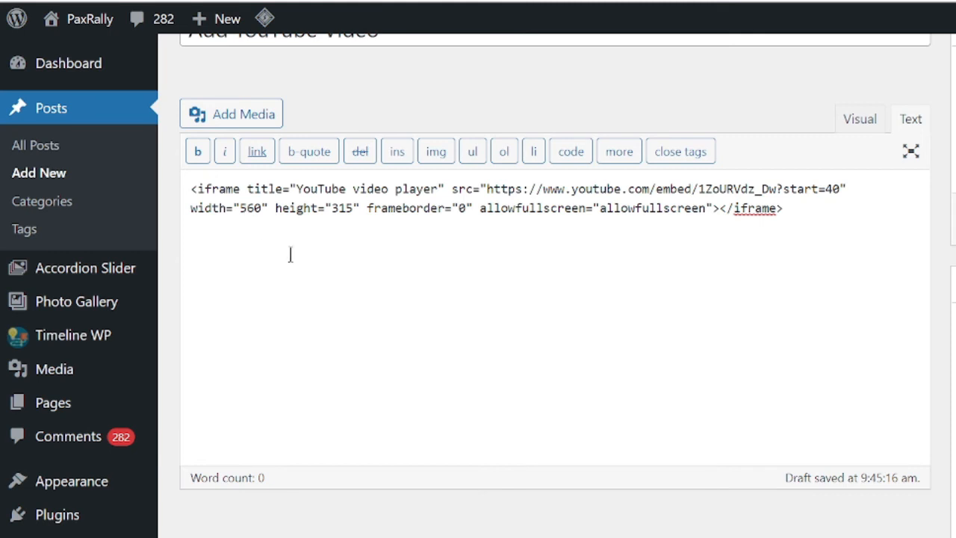
{"action": "key", "text": "BackSpace"}
{"action": "type", "text": "3"}
{"action": "left_click", "coordinate": [342, 212]}
{"action": "key", "text": "BackSpace"}
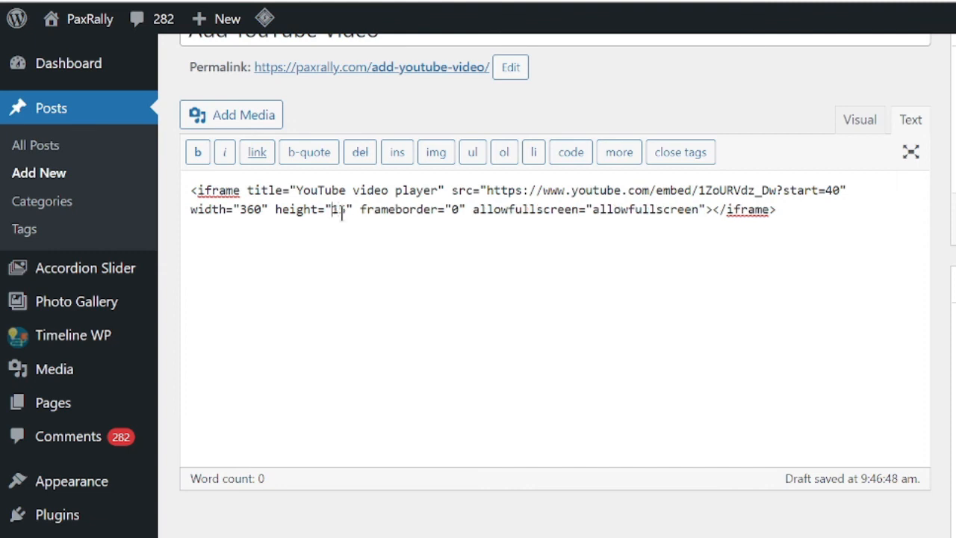
{"action": "type", "text": "2"}
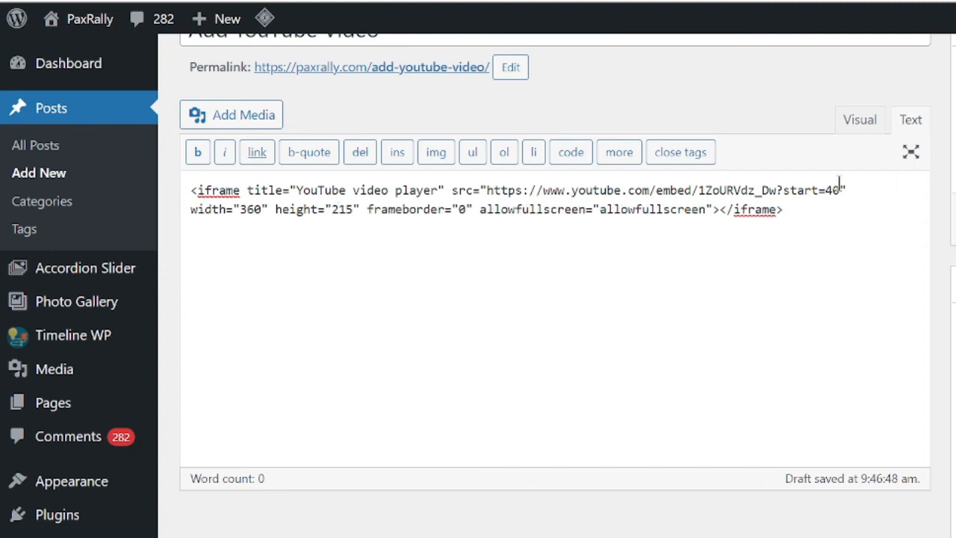
{"action": "left_click", "coordinate": [855, 119]}
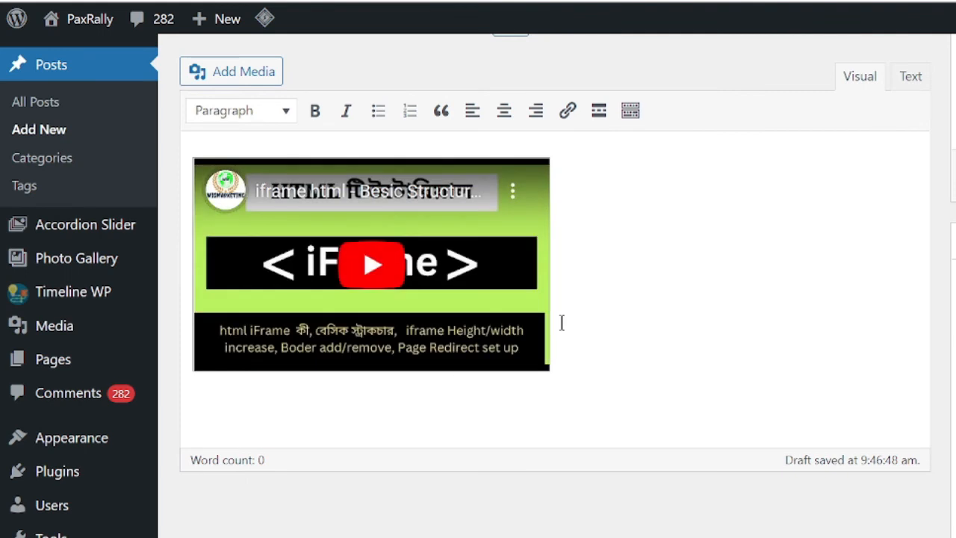
{"action": "scroll", "coordinate": [668, 344], "scroll_direction": "up", "scroll_amount": 1}
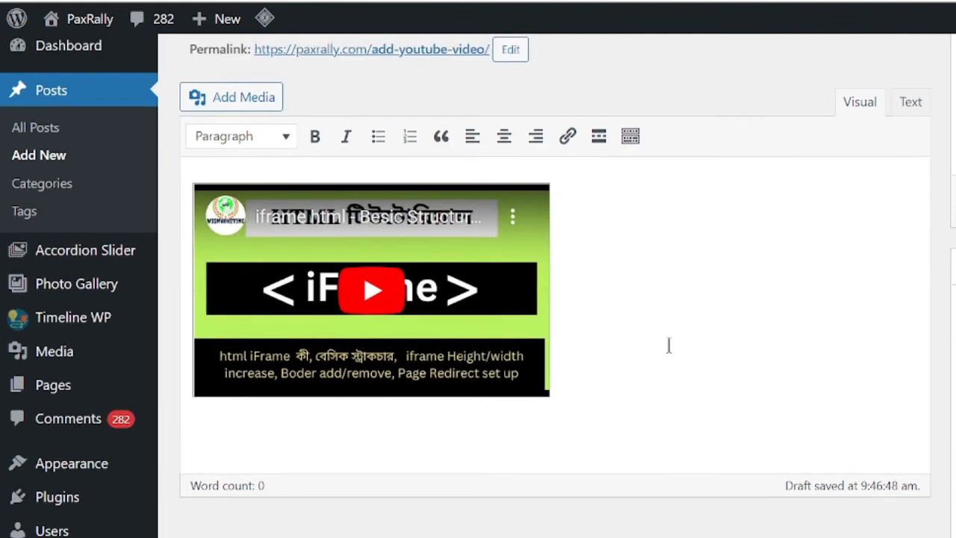
Set the iframe's width to 160 in the post's HTML and view the narrower video.
{"action": "left_click", "coordinate": [912, 106]}
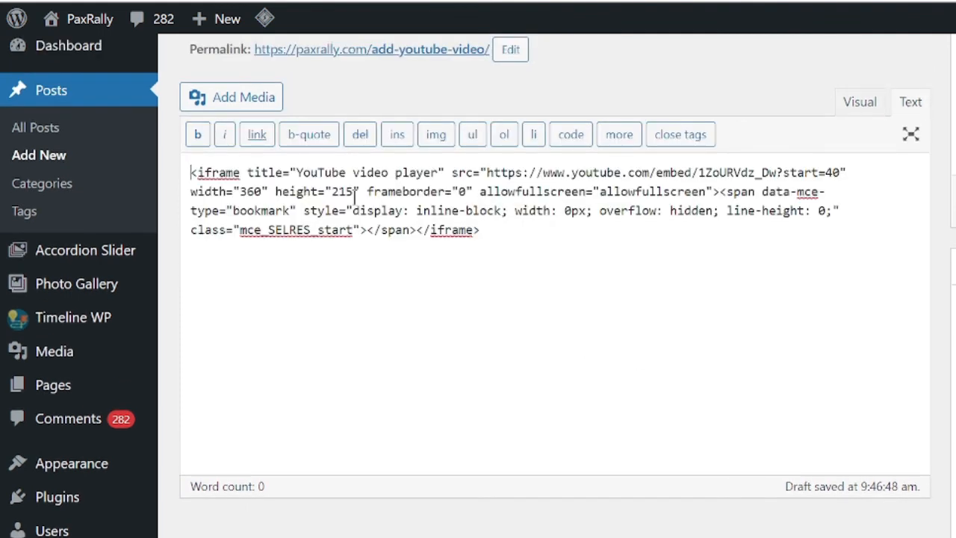
{"action": "left_click", "coordinate": [247, 192]}
{"action": "key", "text": "BackSpace"}
{"action": "type", "text": "1"}
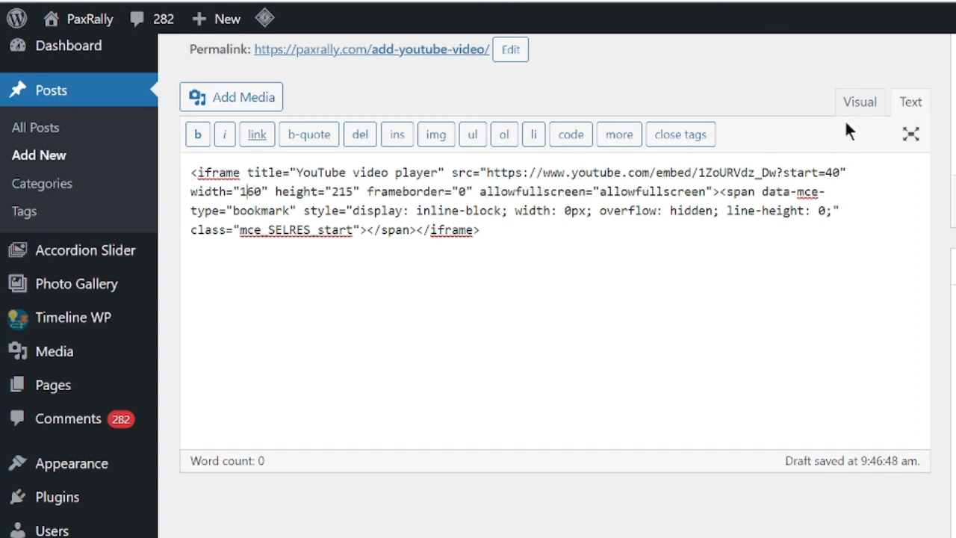
{"action": "left_click", "coordinate": [853, 99]}
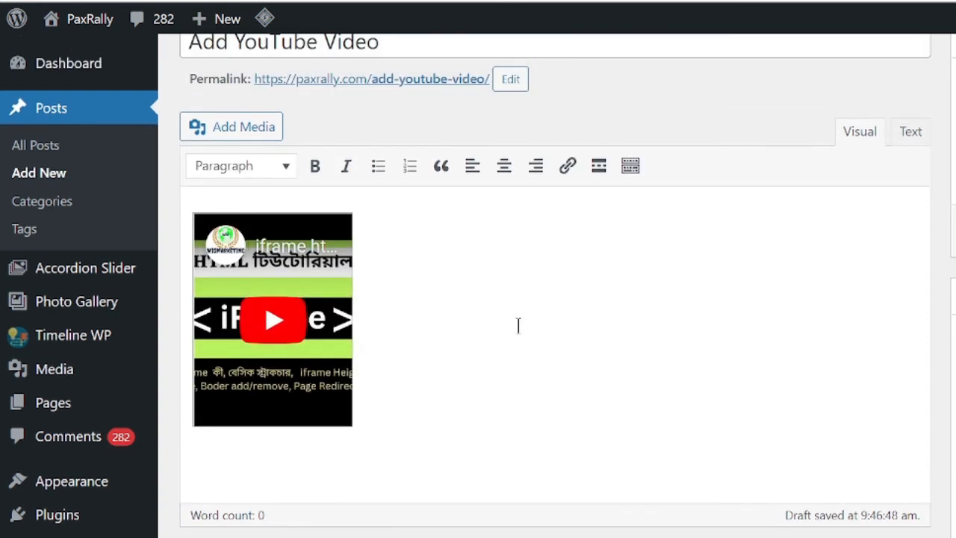